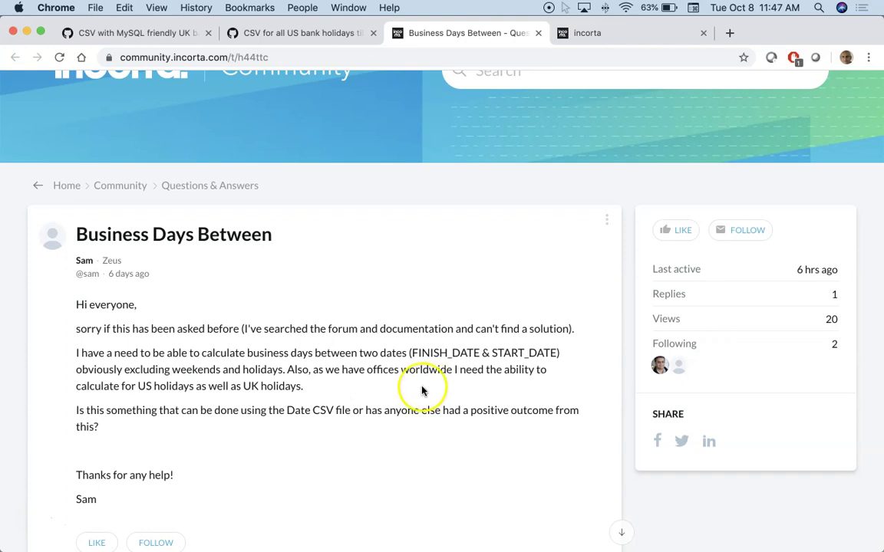
# - Read the Business Days Between forum question, focusing on the need for both US and UK holidays
pyautogui.moveTo(137, 385); pyautogui.dragTo(312, 383)
pyautogui.click(228, 388)
pyautogui.click(435, 390)
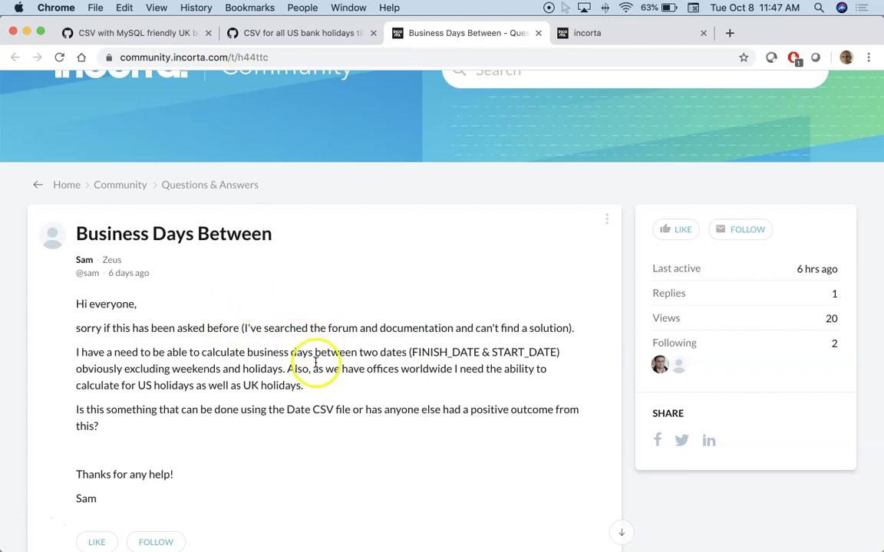
# - Review the UK and US bank holiday CSV gists, ending back on the forum question
pyautogui.click(117, 33)
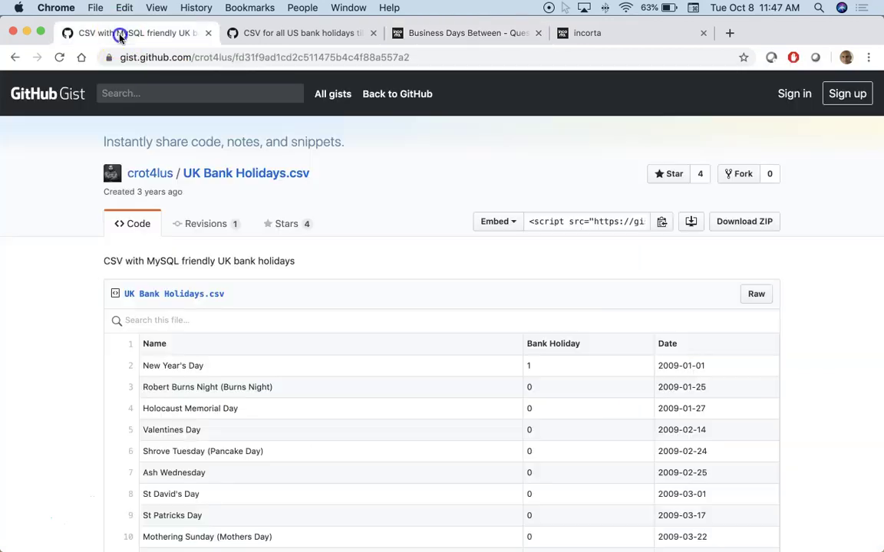
pyautogui.click(289, 33)
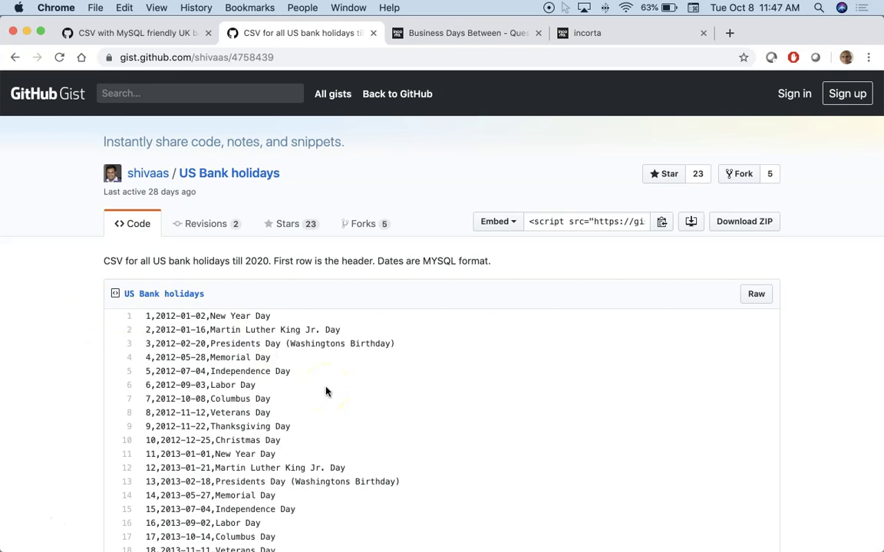
pyautogui.click(153, 31)
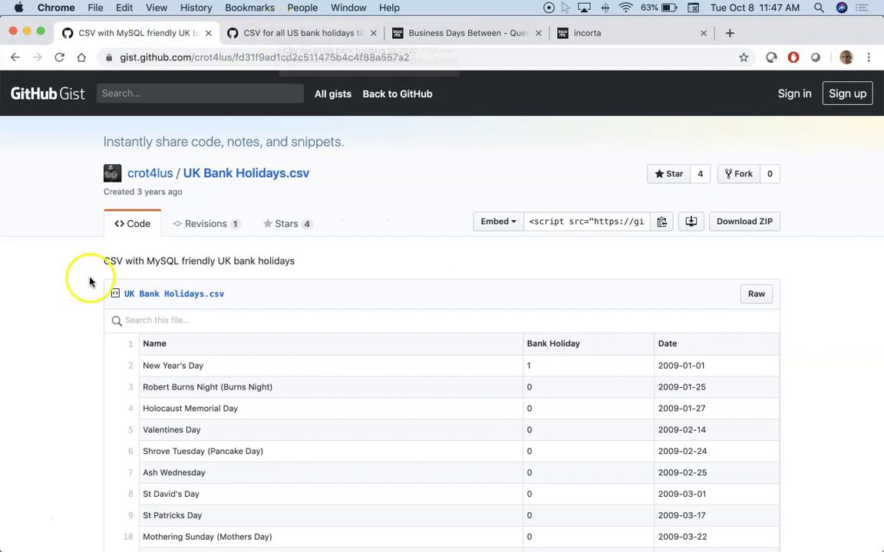
pyautogui.click(434, 38)
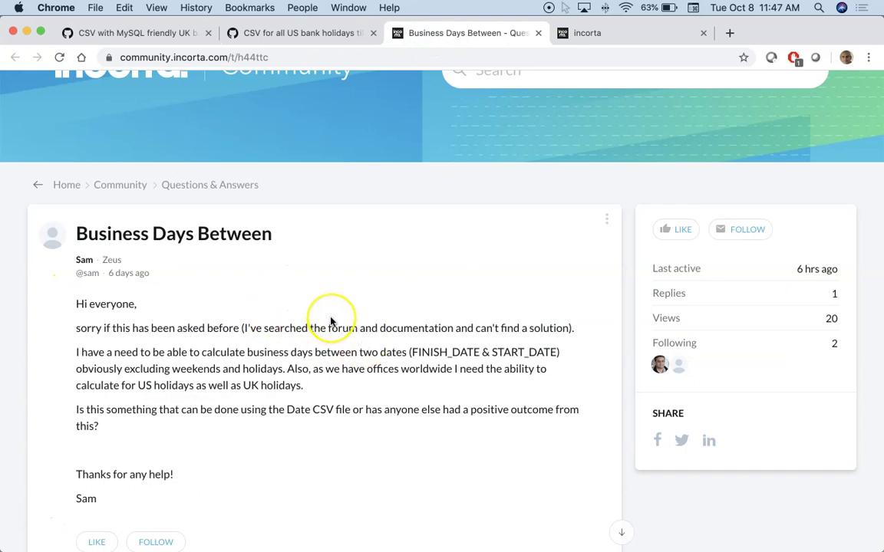
# - Switch to Finder and preview US_Bank_Holidays.csv in the data folder through to its last rows
pyautogui.press('super+Tab')
pyautogui.press('super+Tab')
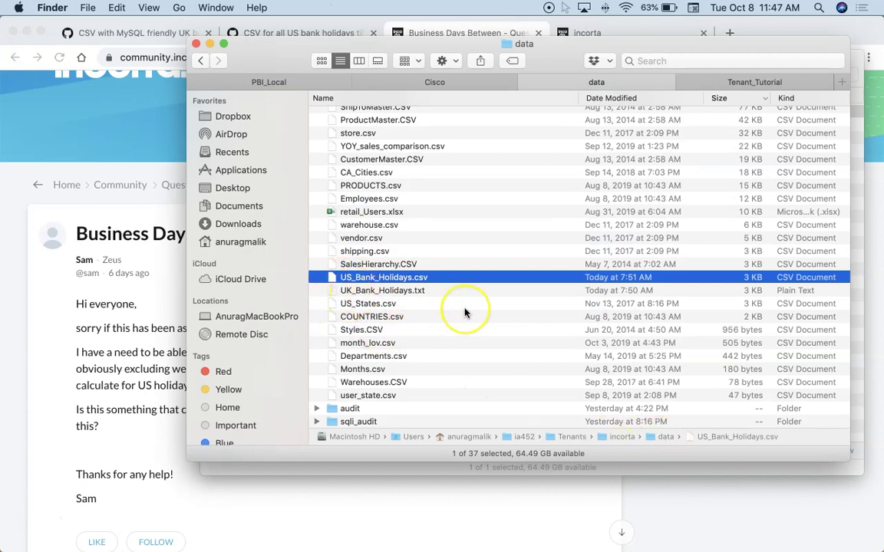
pyautogui.press('space')
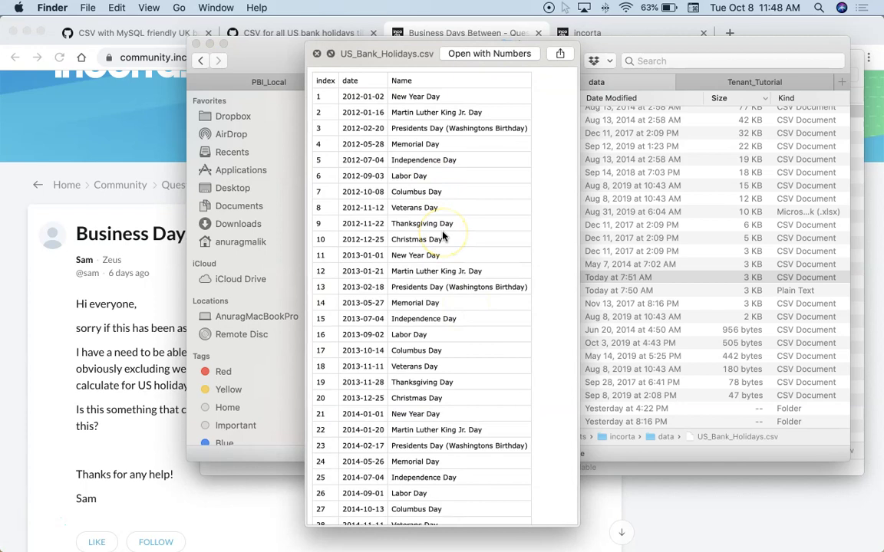
pyautogui.scroll(-15, 356, 127)
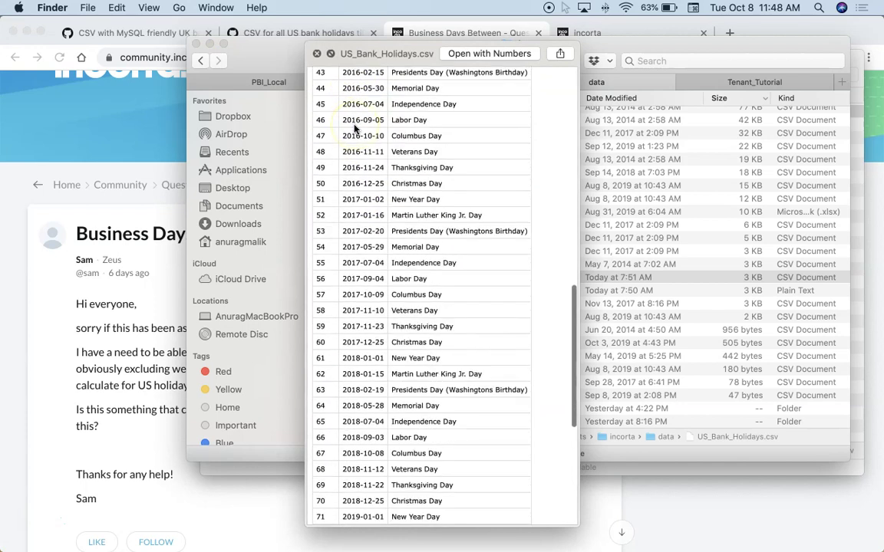
pyautogui.scroll(-8, 355, 134)
pyautogui.press('space')
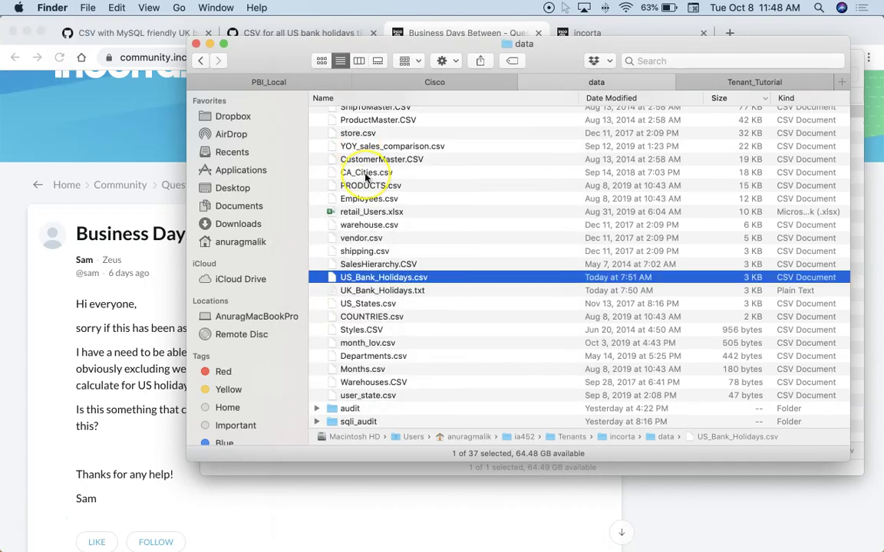
# - Preview UK_Bank_Holidays.txt in the data folder and check its date rows, closing the preview
pyautogui.press('Down')
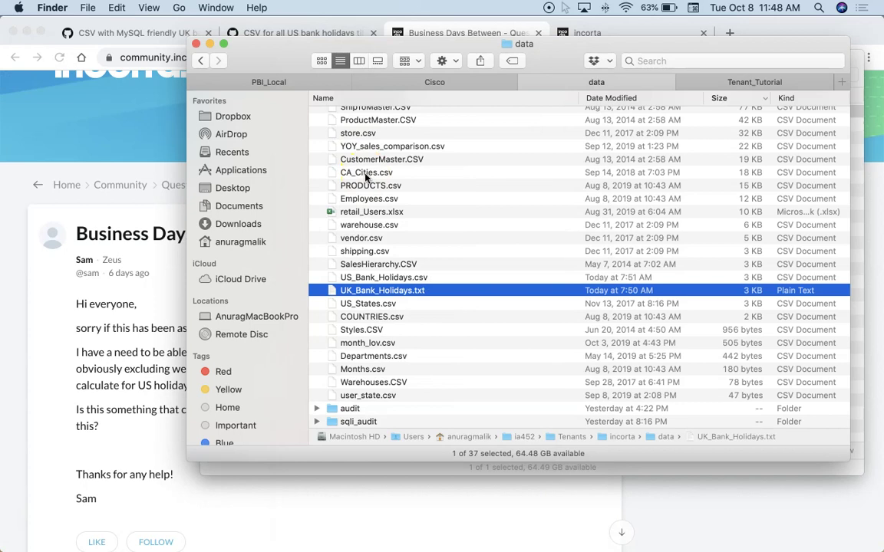
pyautogui.press('space')
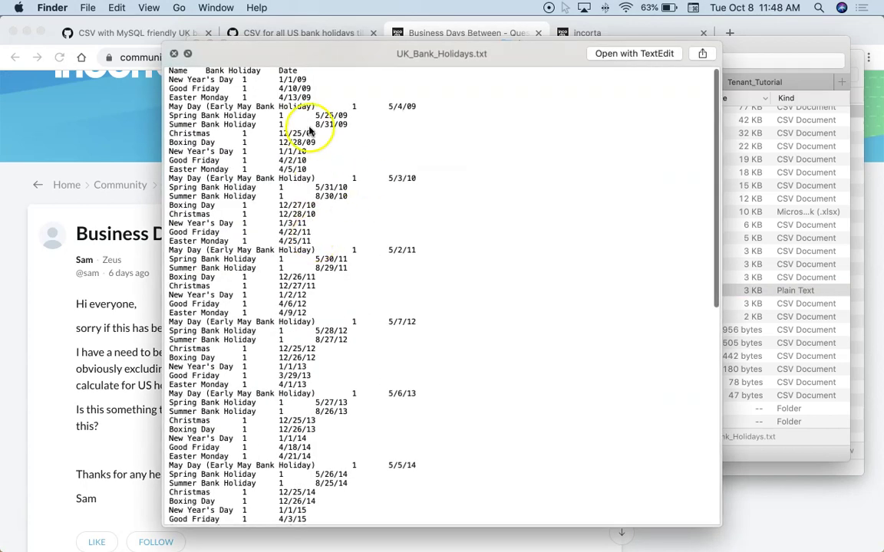
pyautogui.scroll(-10, 326, 69)
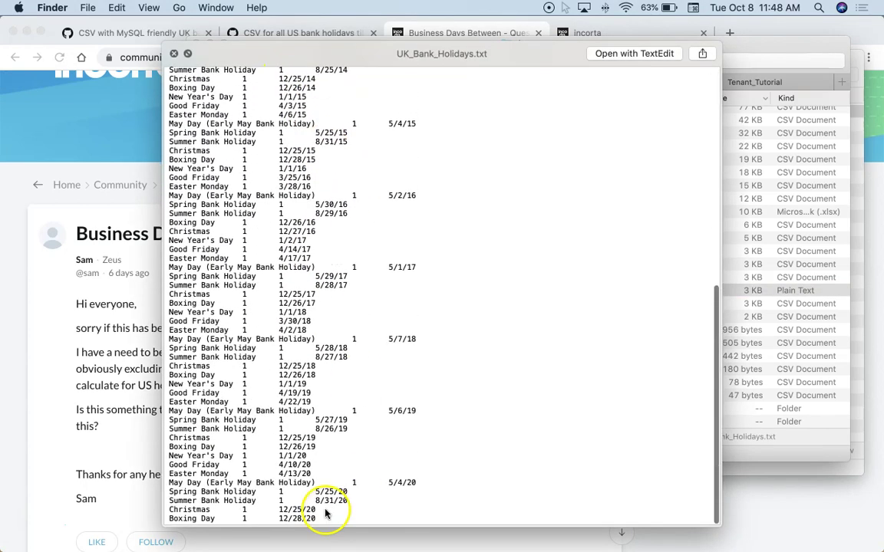
pyautogui.press('space')
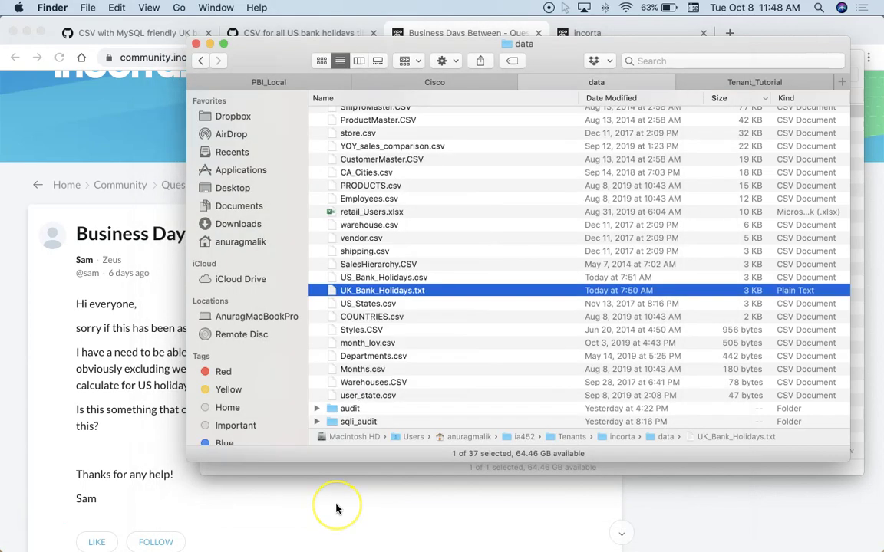
pyautogui.press('space')
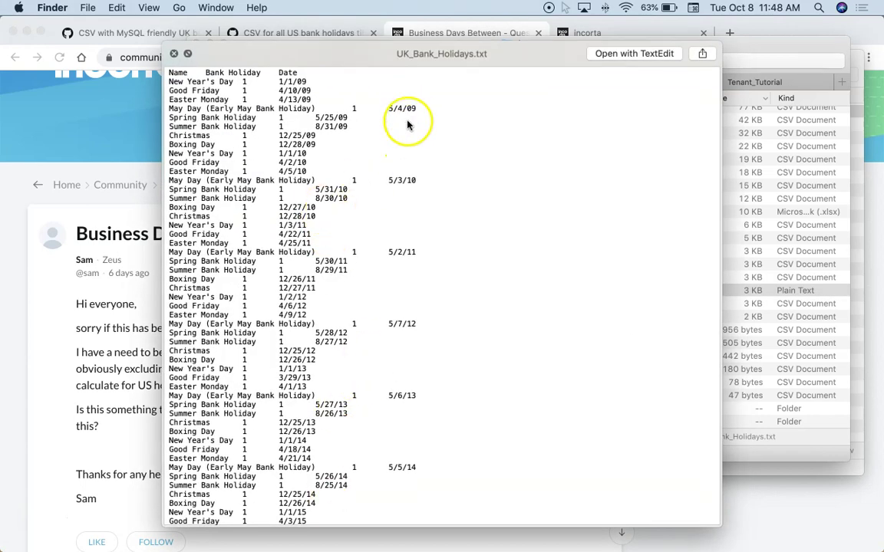
pyautogui.press('space')
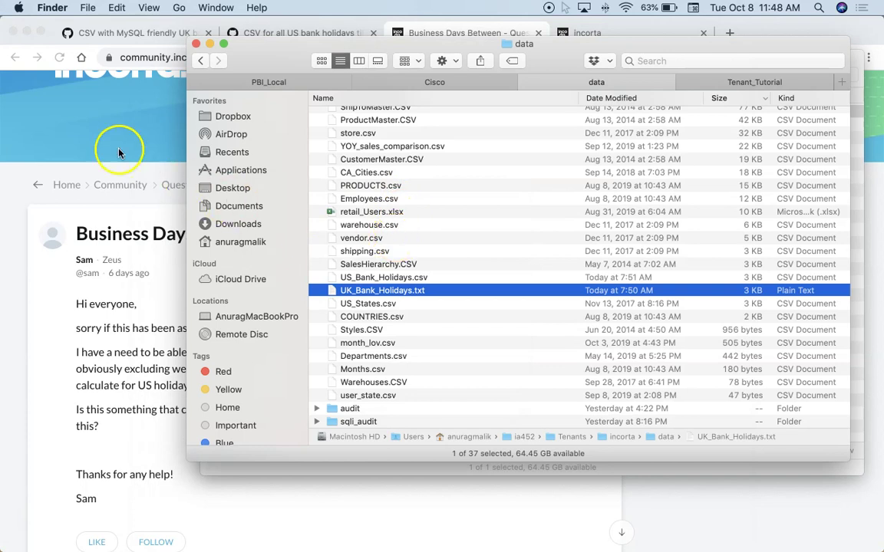
# - Switch to Incorta in Chrome, open the date schema and review its tables and data sources
pyautogui.click(100, 133)
pyautogui.click(602, 33)
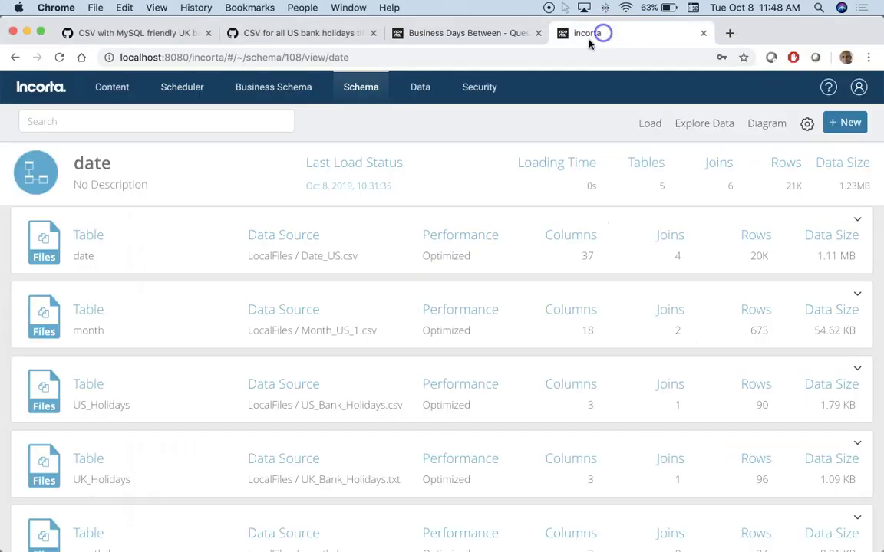
pyautogui.click(374, 90)
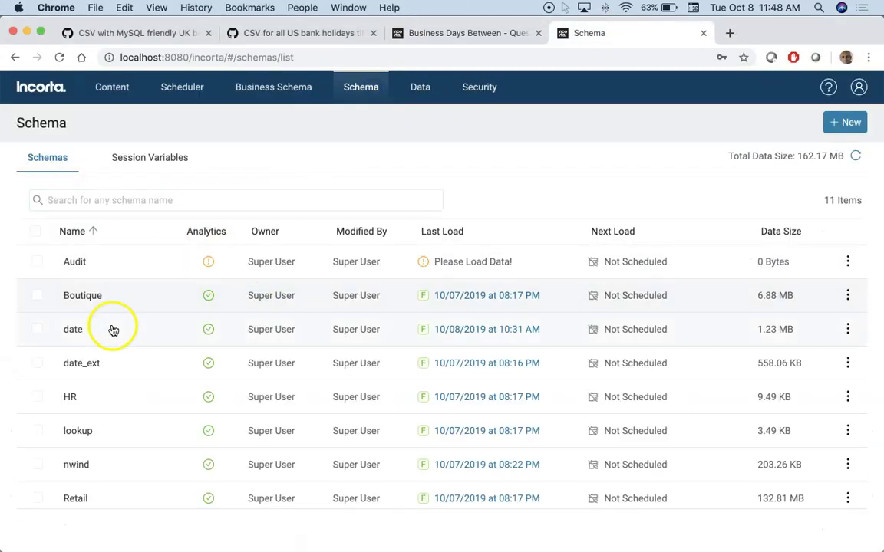
pyautogui.click(79, 335)
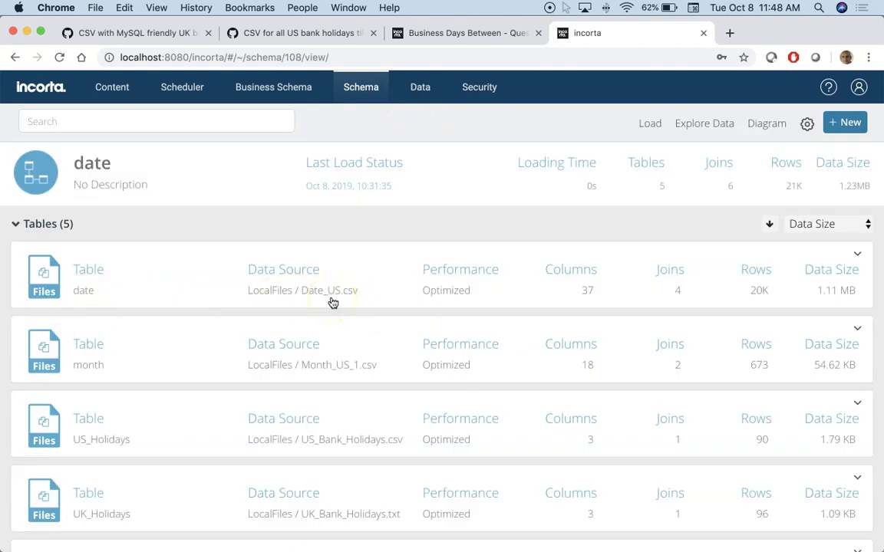
pyautogui.scroll(-2, 332, 302)
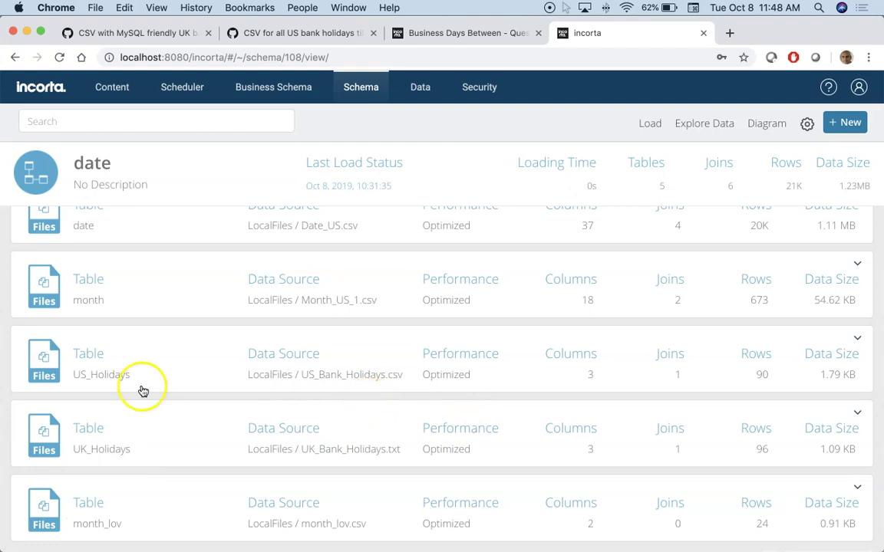
pyautogui.scroll(2, 117, 389)
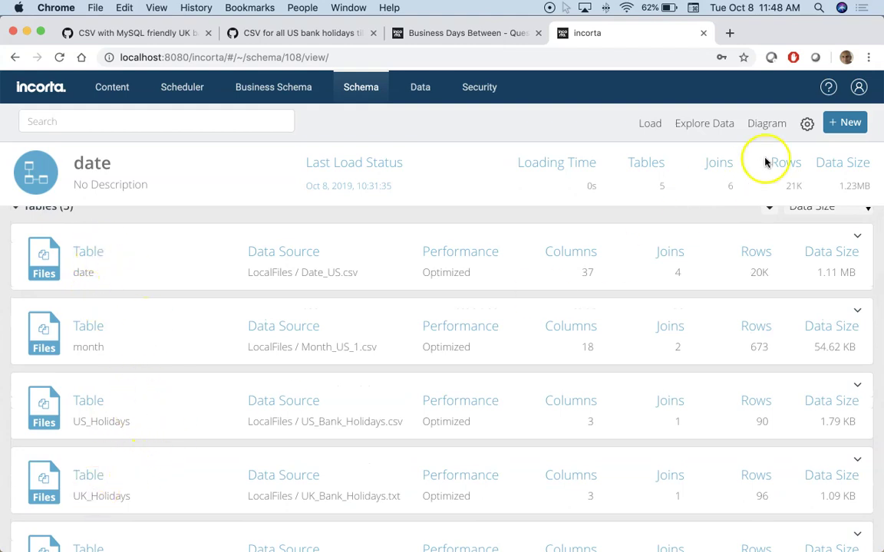
# - View the date schema's diagram and inspect the join from date to US_Holidays without changing it
pyautogui.click(767, 122)
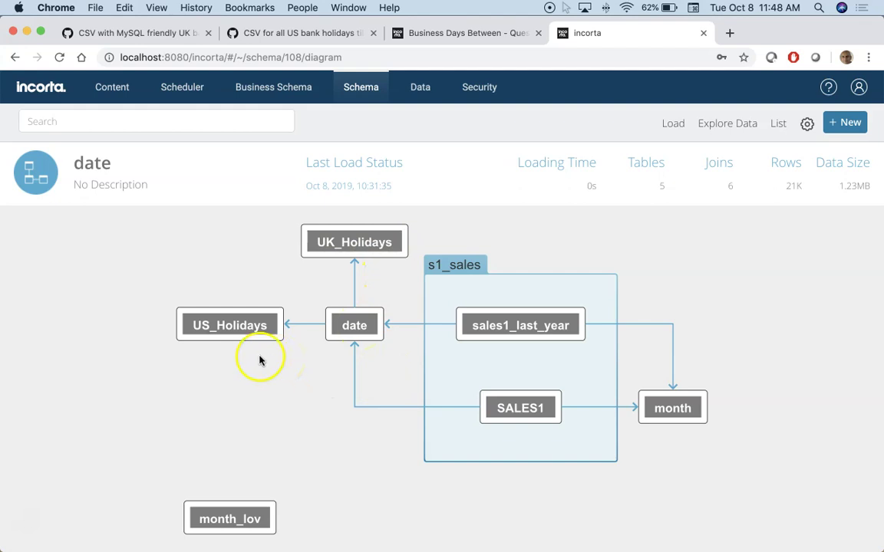
pyautogui.click(206, 342)
pyautogui.click(303, 326)
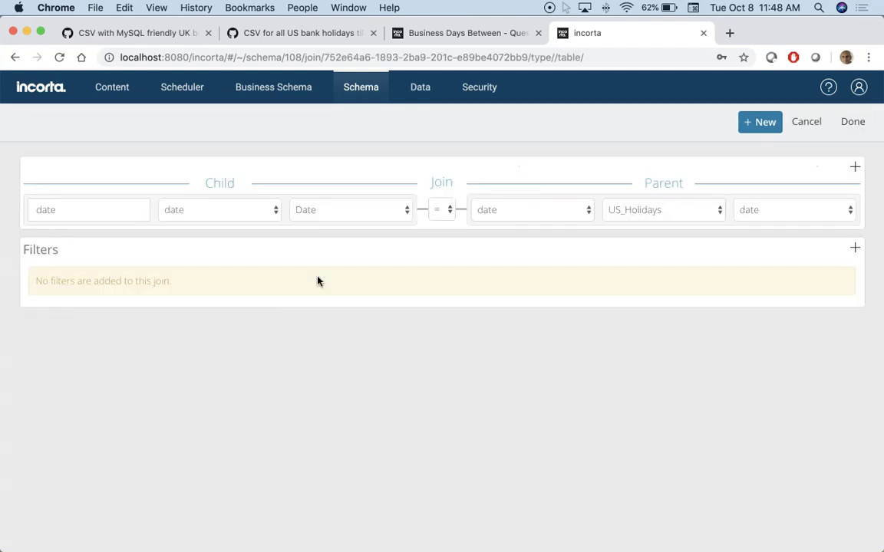
pyautogui.click(805, 124)
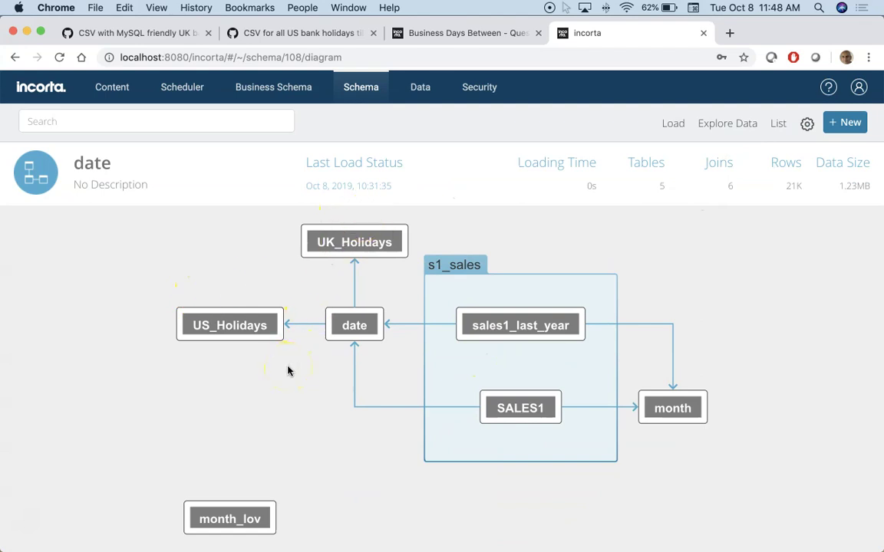
# - Open the date table from the diagram and review its formula columns, including the uk_holiday_flag formula
pyautogui.click(354, 325)
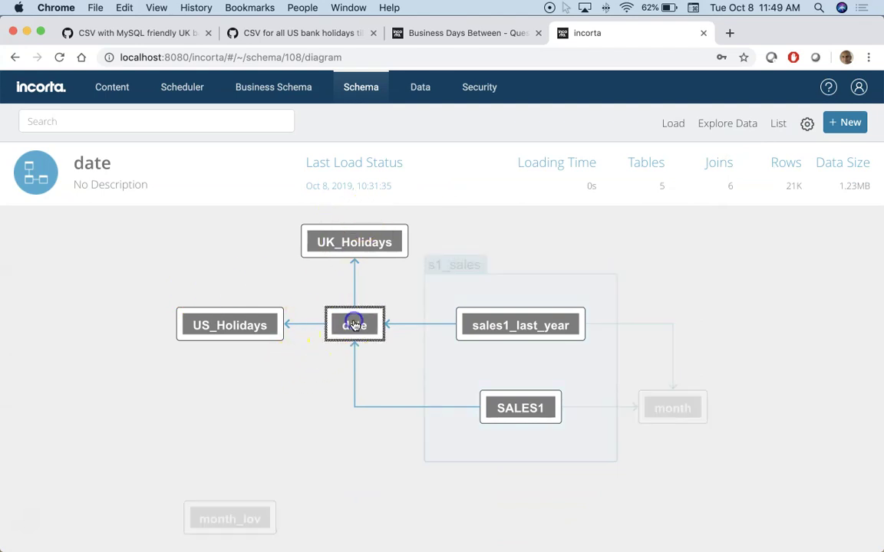
pyautogui.scroll(-15, 343, 265)
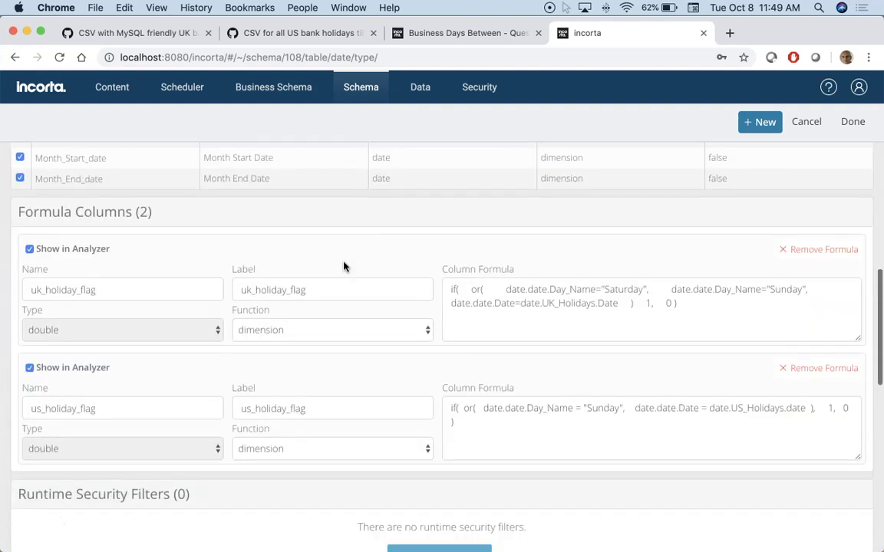
pyautogui.scroll(15, 387, 205)
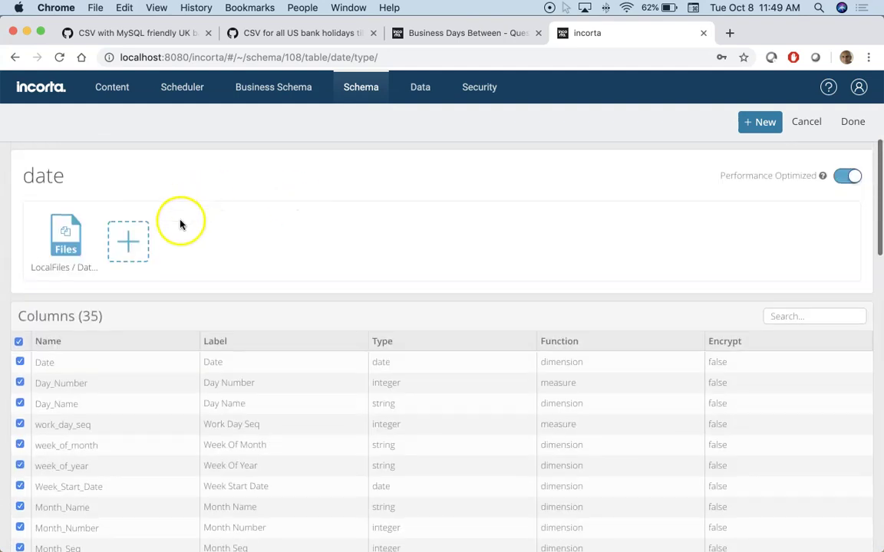
pyautogui.scroll(-15, 376, 227)
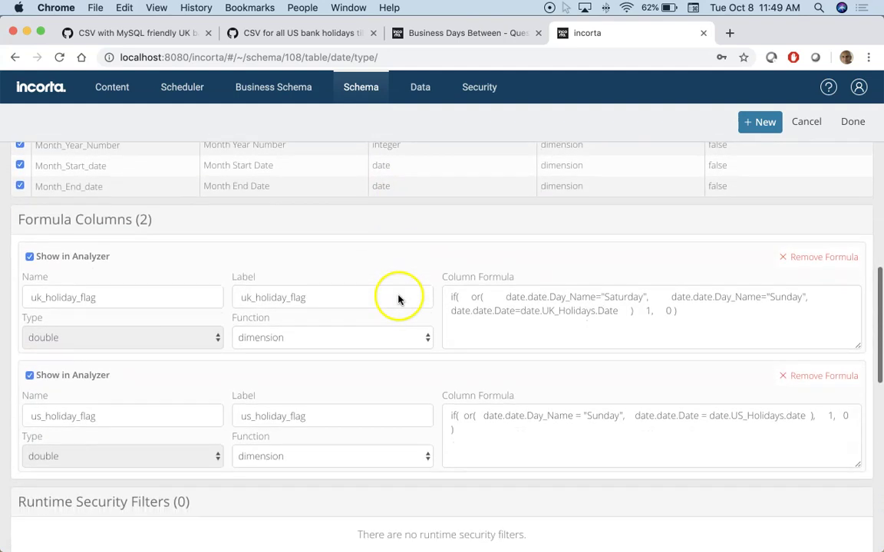
pyautogui.click(109, 301)
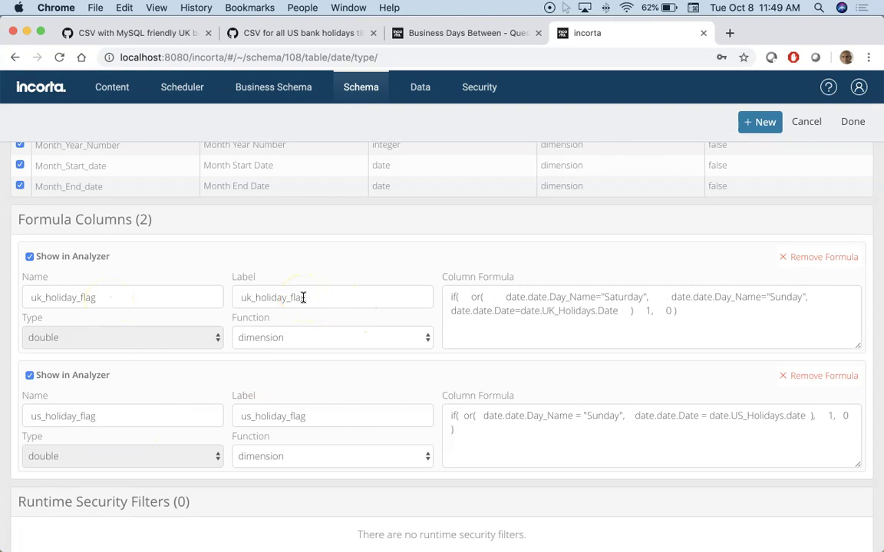
pyautogui.click(532, 330)
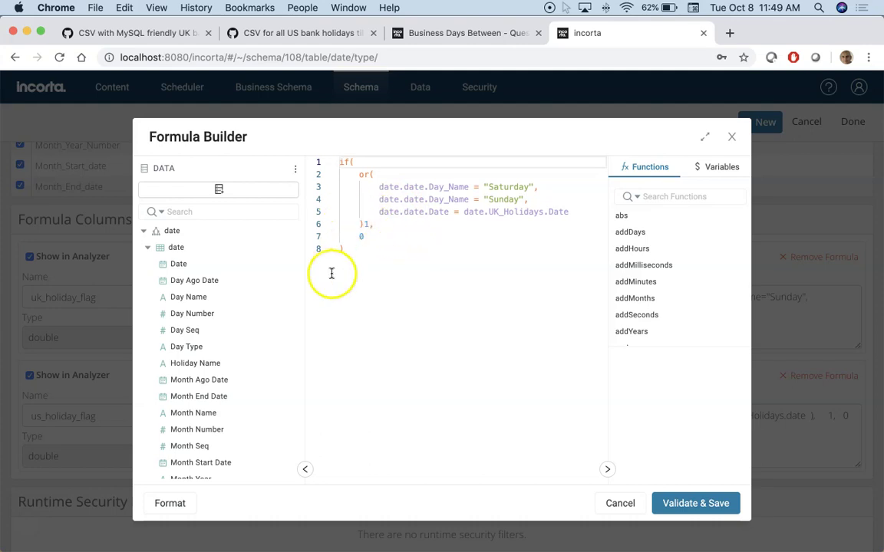
pyautogui.click(619, 501)
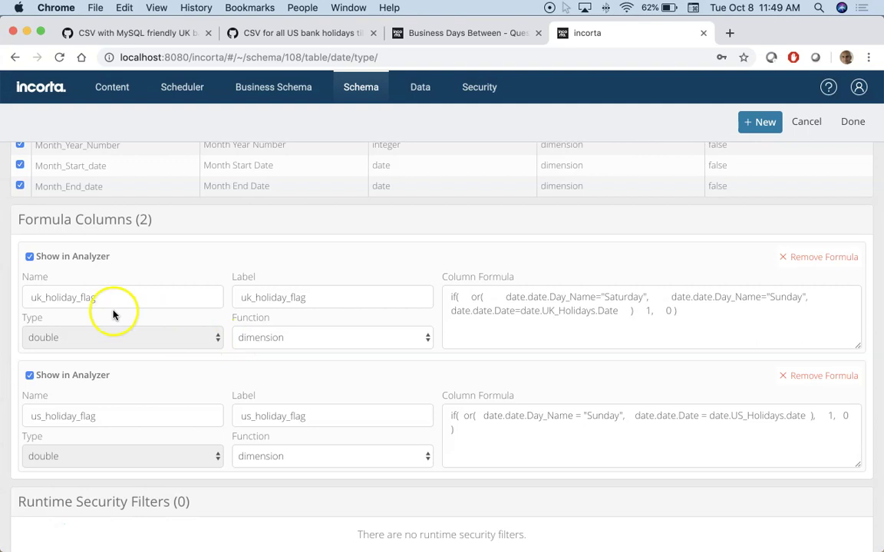
# - In the uk_holiday_flag formula, add the missing comma after the or() condition and put the 1 result on its own line
pyautogui.click(582, 304)
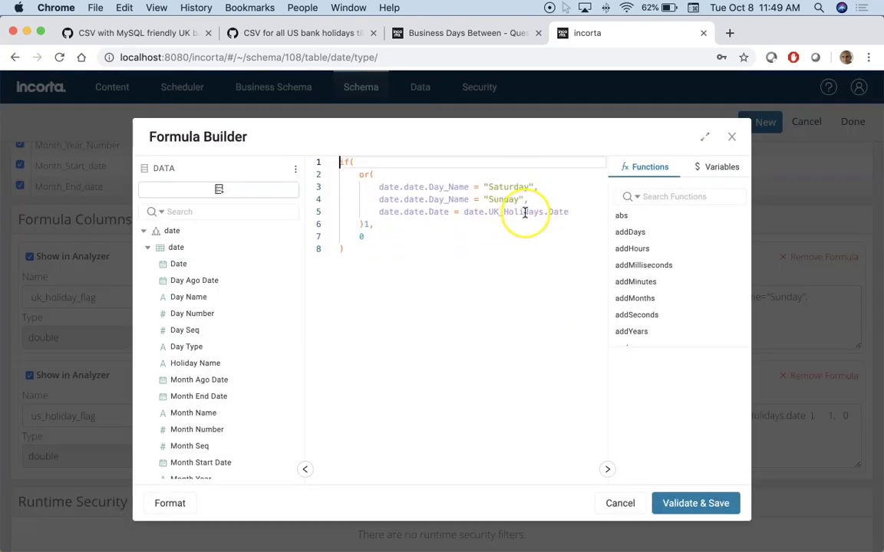
pyautogui.doubleClick(344, 162)
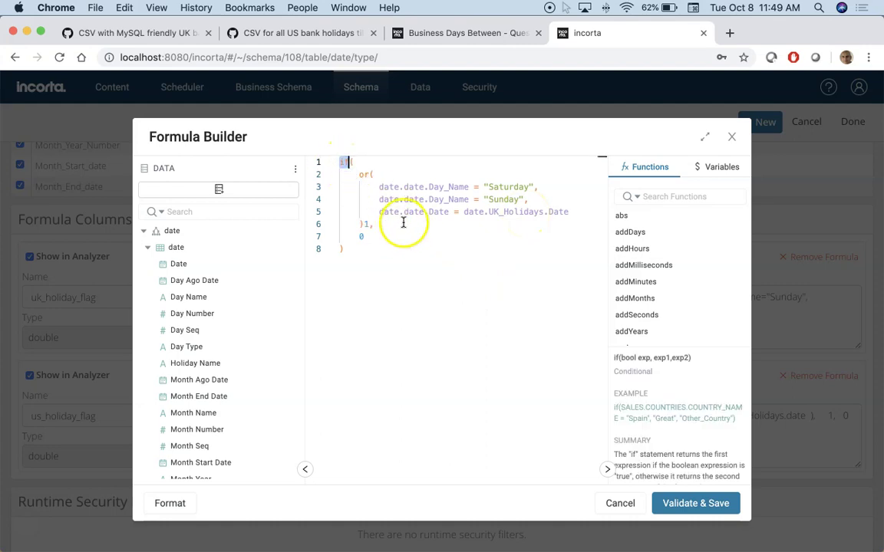
pyautogui.moveTo(358, 174); pyautogui.dragTo(361, 224)
pyautogui.click(366, 225)
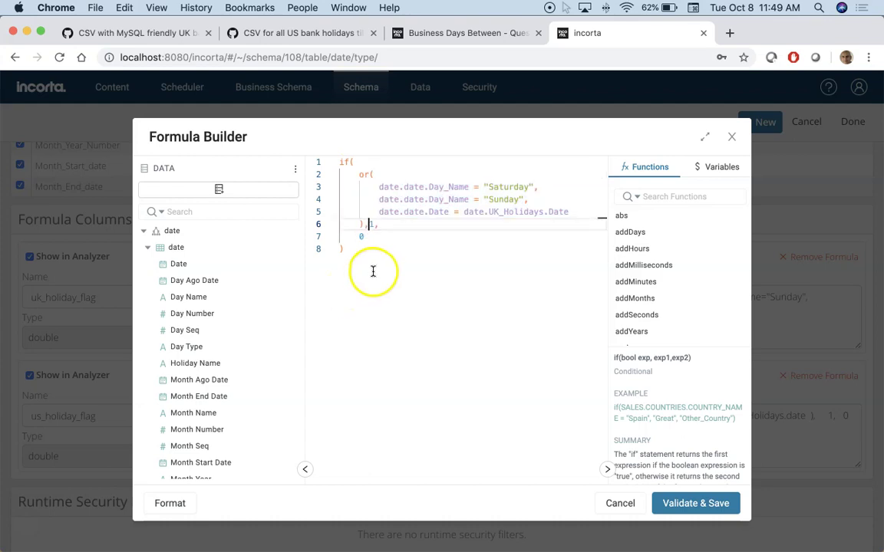
pyautogui.press('Return')
pyautogui.moveTo(358, 174); pyautogui.dragTo(363, 222)
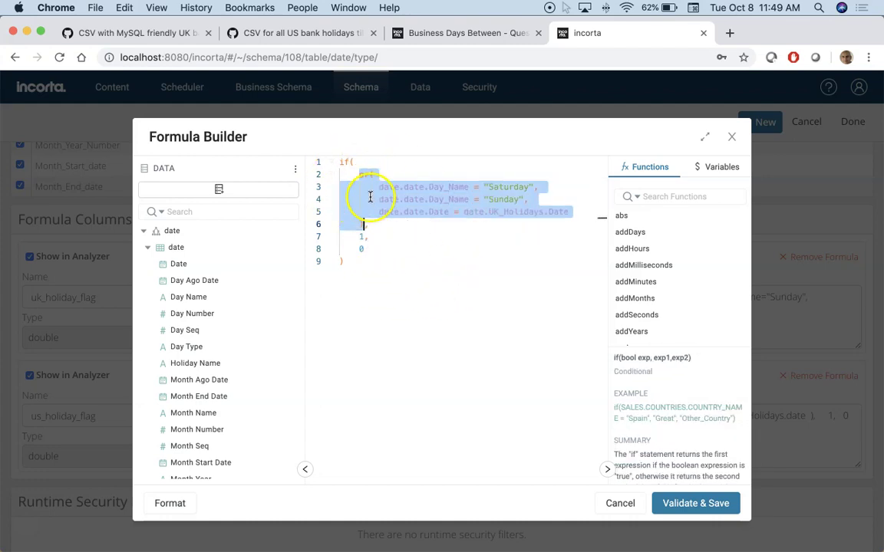
pyautogui.click(371, 252)
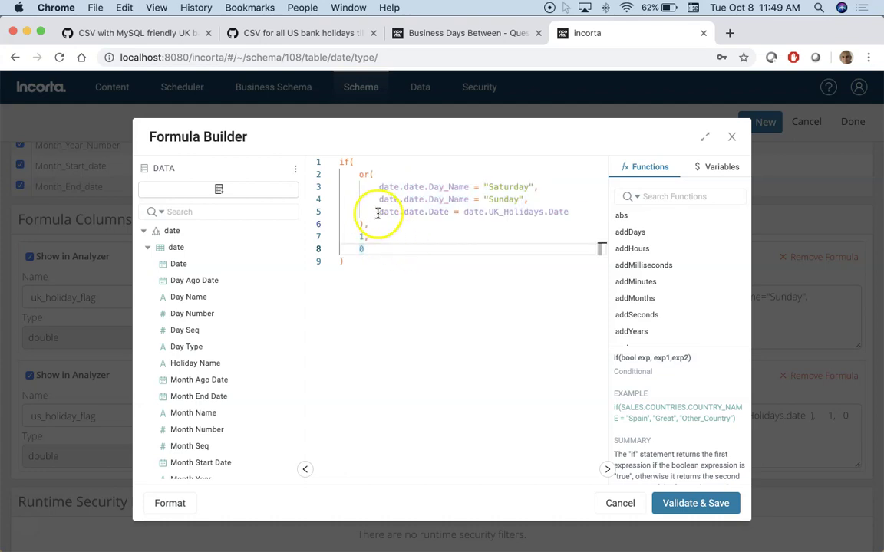
# - Review the comparison of the date table's Date with UK_Holidays.Date in the uk_holiday_flag formula, and close the formula without saving
pyautogui.moveTo(463, 212); pyautogui.dragTo(568, 211)
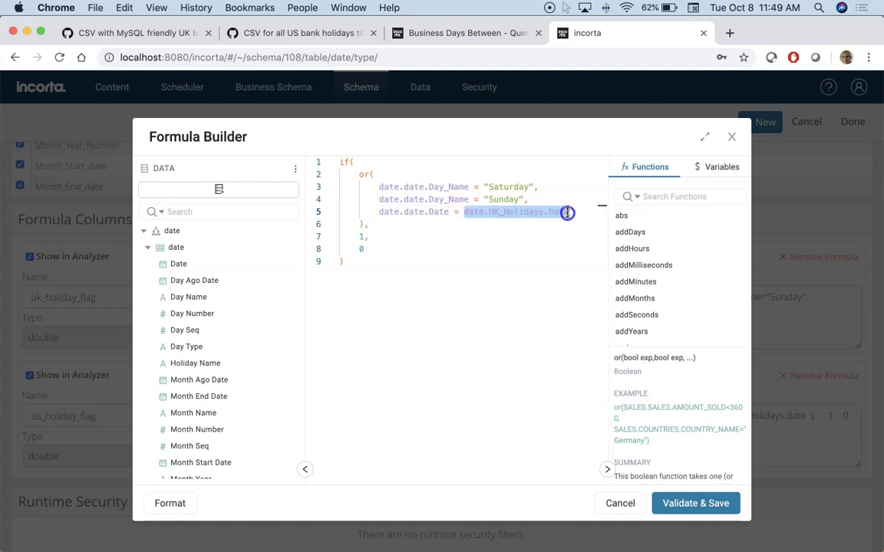
pyautogui.doubleClick(438, 211)
pyautogui.doubleClick(559, 212)
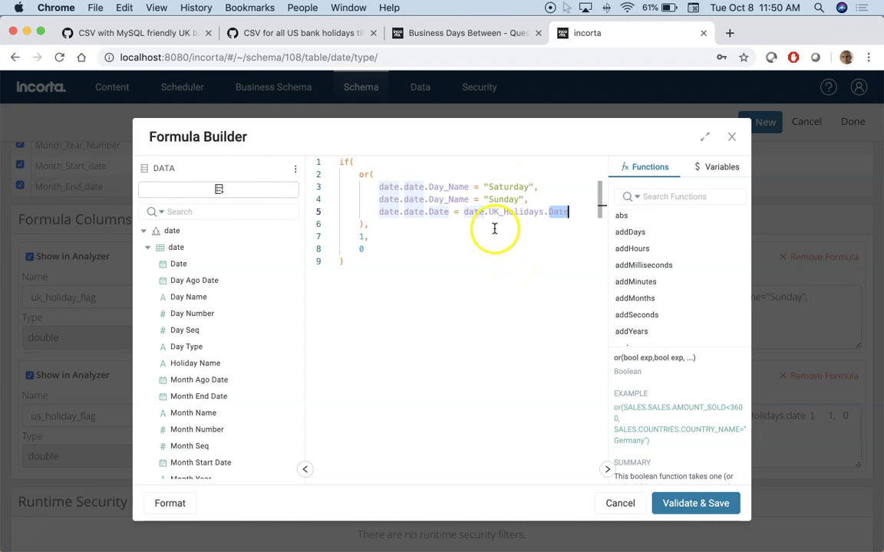
pyautogui.click(617, 503)
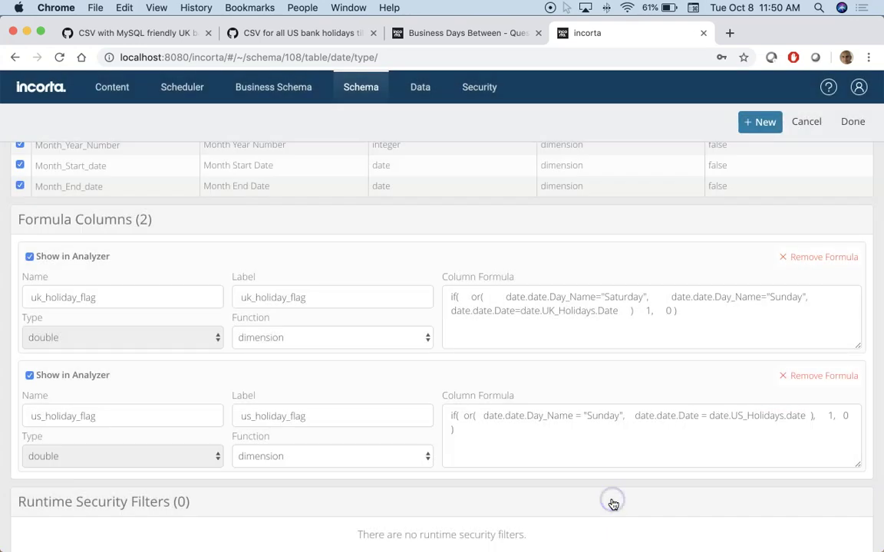
# - Review the us_holiday_flag formula without changing it, and leave the date table's settings without saving
pyautogui.click(558, 427)
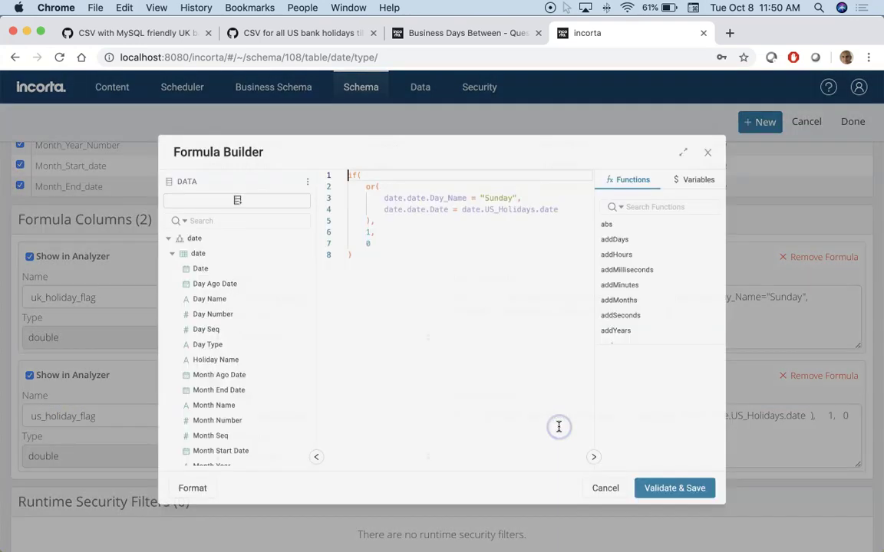
pyautogui.click(498, 188)
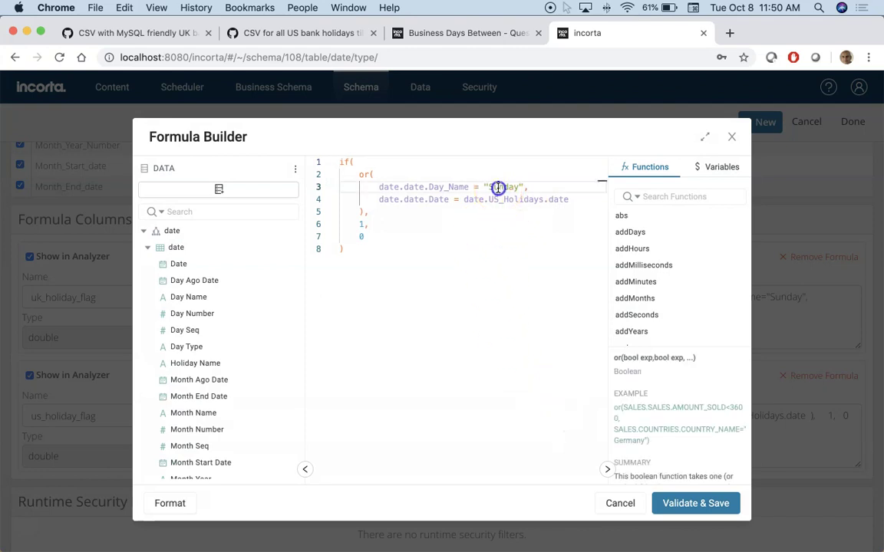
pyautogui.click(481, 312)
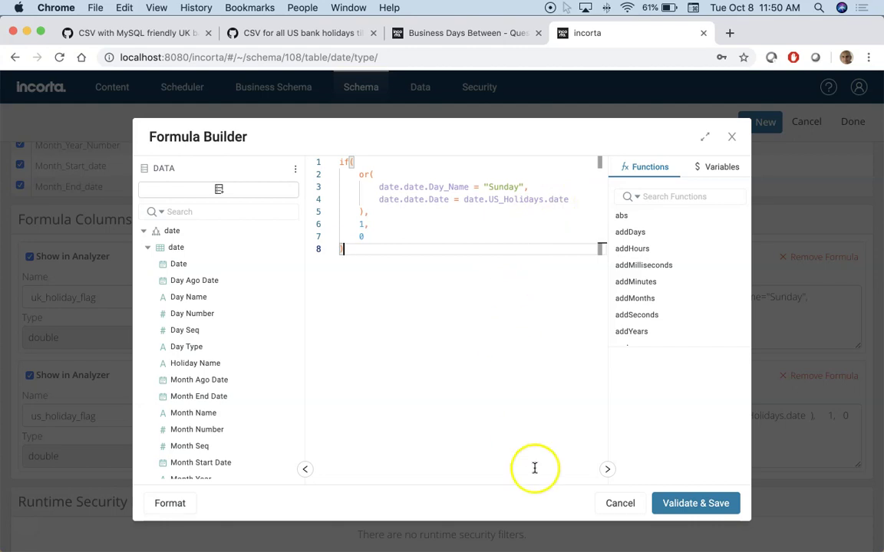
pyautogui.click(623, 507)
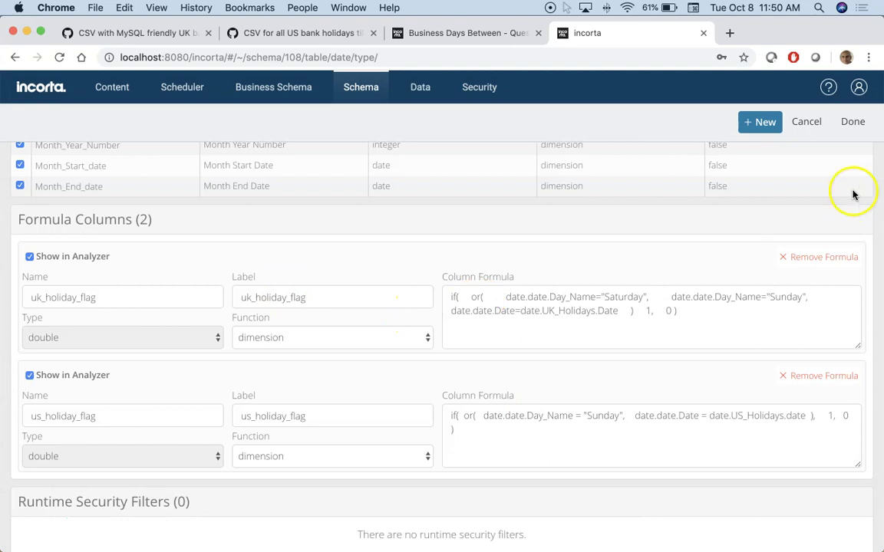
pyautogui.scroll(15, 775, 223)
pyautogui.click(806, 126)
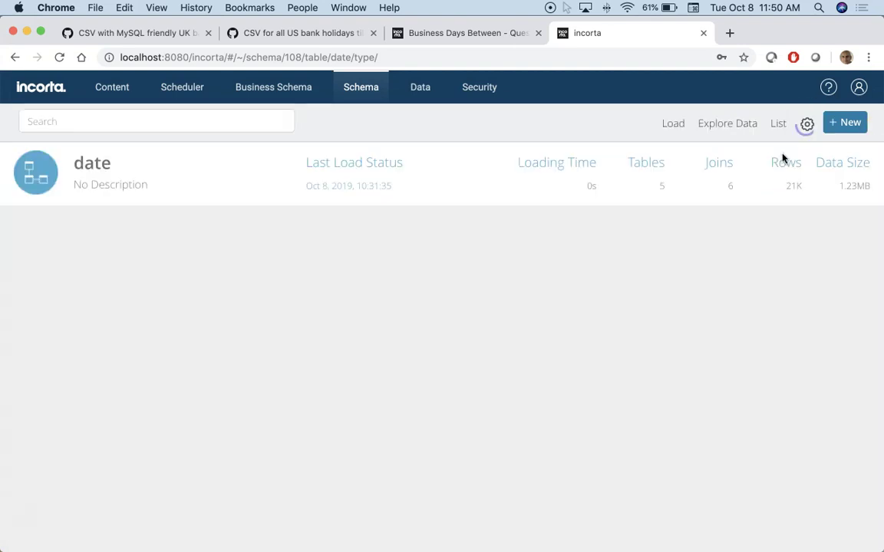
# - Start exploring the date schema's data and add Date and Day Name from the date table as measures
pyautogui.click(725, 124)
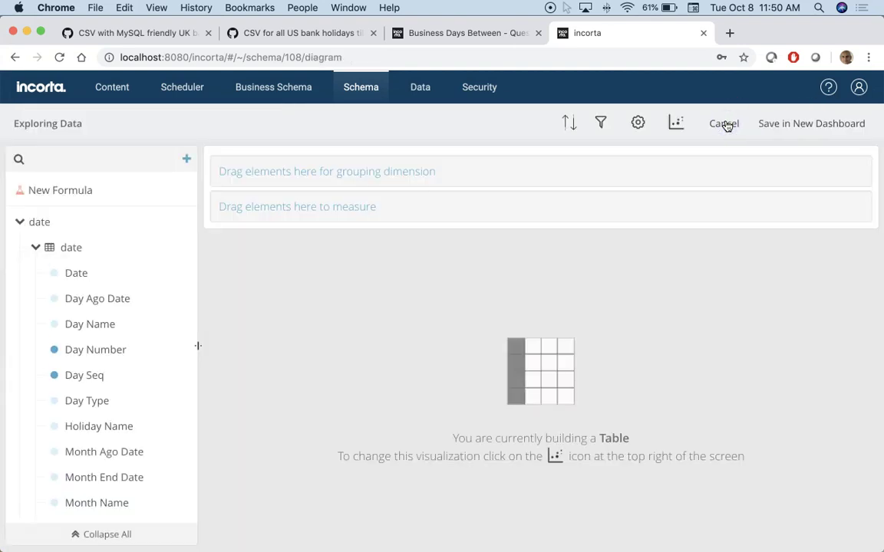
pyautogui.moveTo(73, 273); pyautogui.dragTo(299, 207)
pyautogui.moveTo(121, 325); pyautogui.dragTo(408, 213)
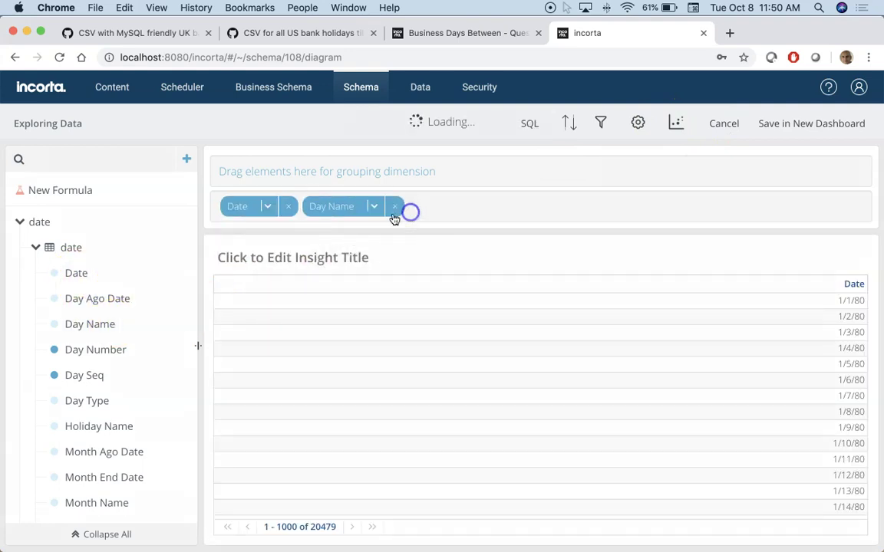
# - Search the fields for "flag", add uk_holiday_flag as a measure after Day Name, and try to add us_holiday_flag
pyautogui.click(105, 160)
pyautogui.write('flag')
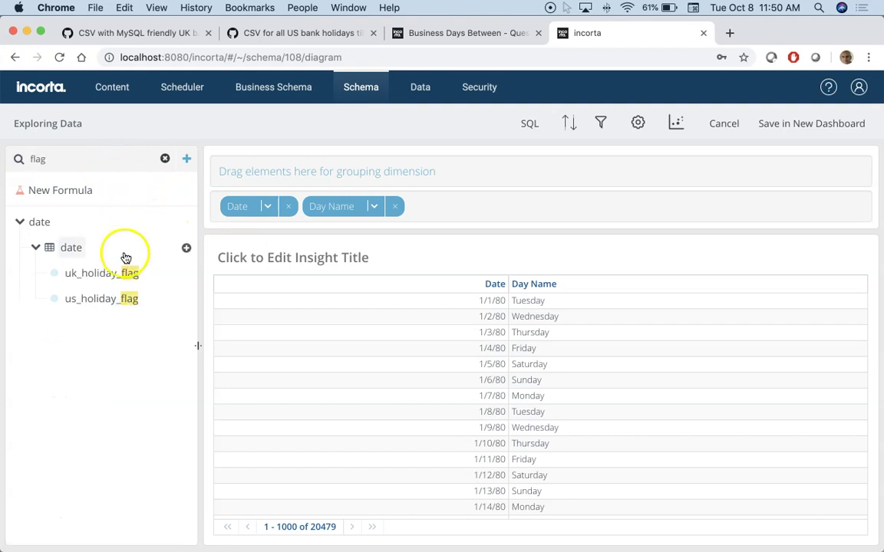
pyautogui.moveTo(121, 272); pyautogui.dragTo(448, 228)
pyautogui.moveTo(103, 301); pyautogui.dragTo(593, 228)
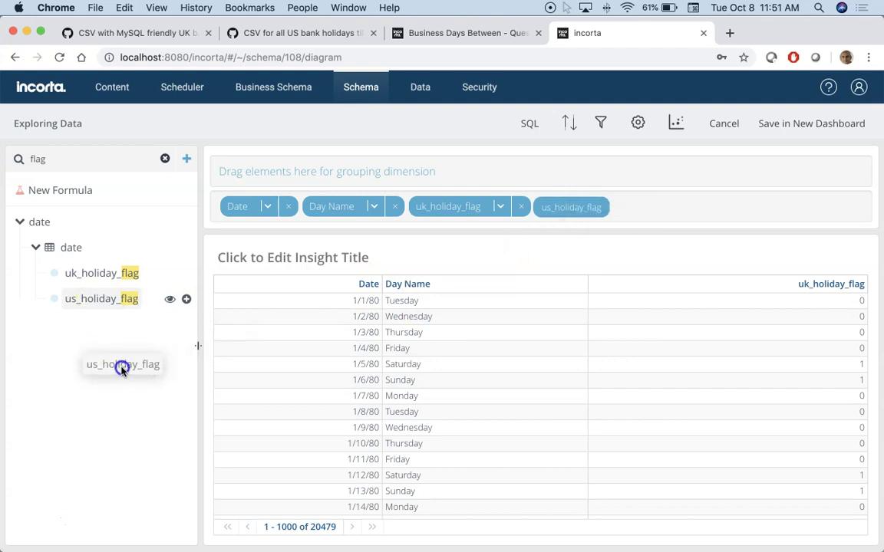
pyautogui.click(651, 210)
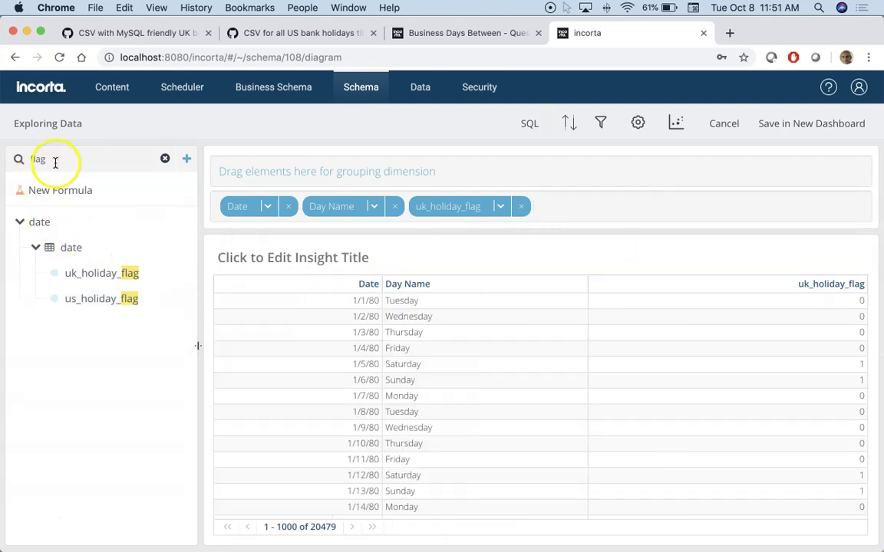
# - Clear the field search, collapse the tables above UK_Holidays, and add its Date and Name fields as measures after uk_holiday_flag
pyautogui.click(165, 159)
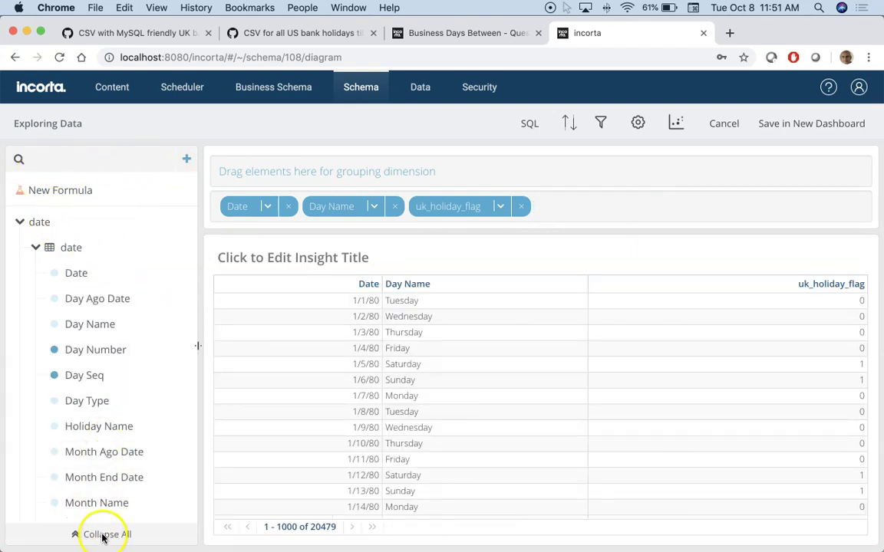
pyautogui.click(103, 537)
pyautogui.click(36, 240)
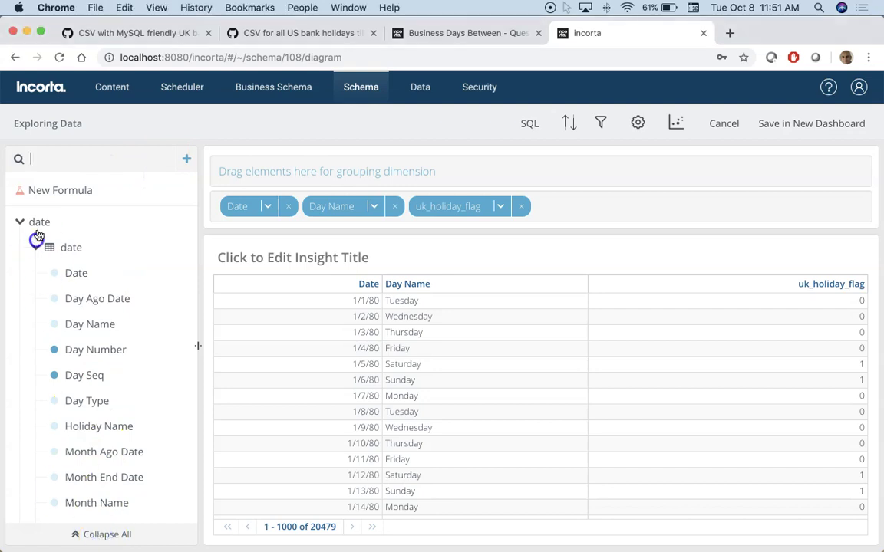
pyautogui.click(77, 536)
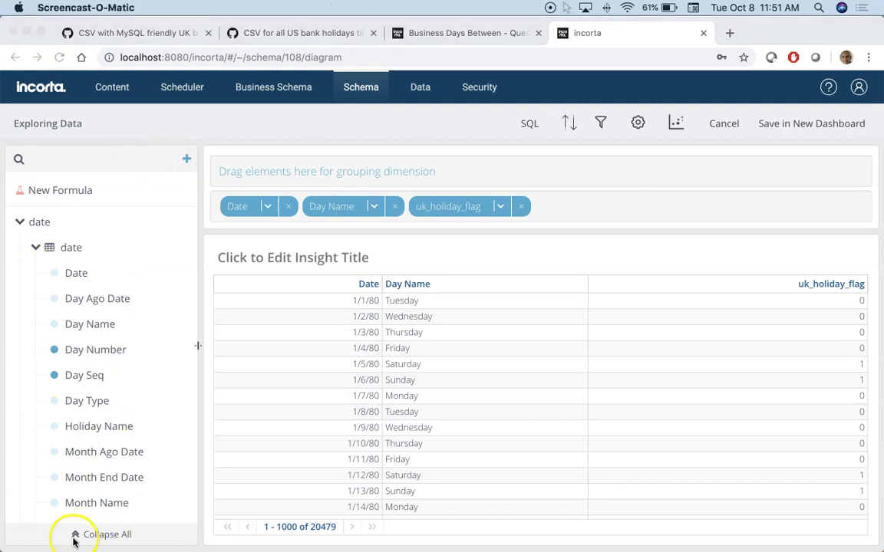
pyautogui.click(37, 247)
pyautogui.click(37, 248)
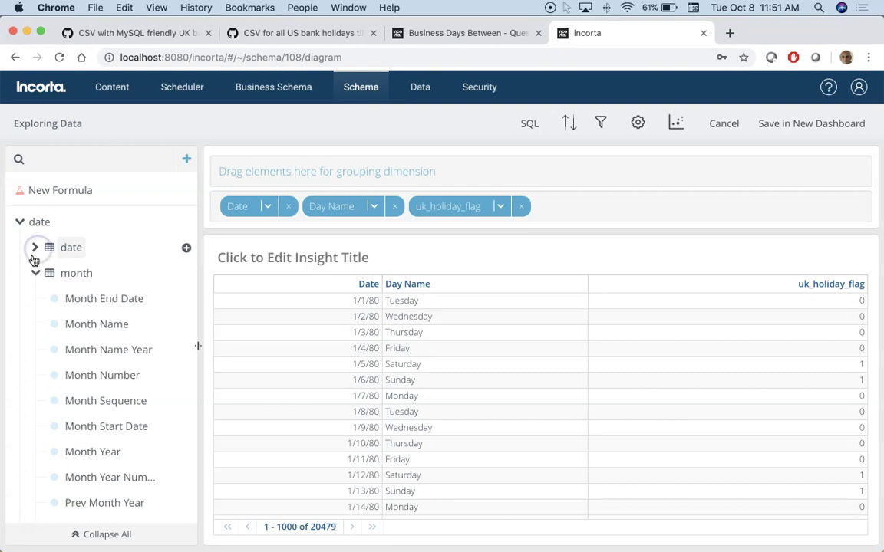
pyautogui.click(35, 273)
pyautogui.click(35, 299)
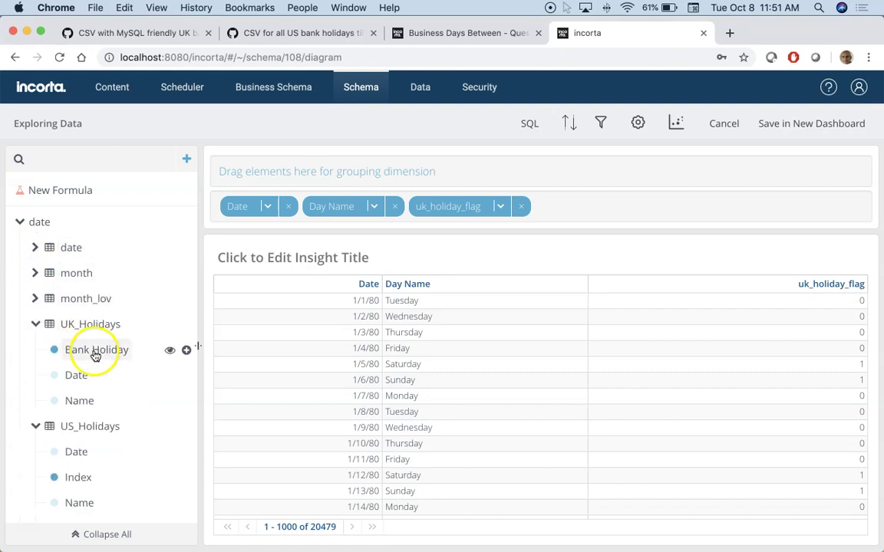
pyautogui.moveTo(77, 375); pyautogui.dragTo(586, 200)
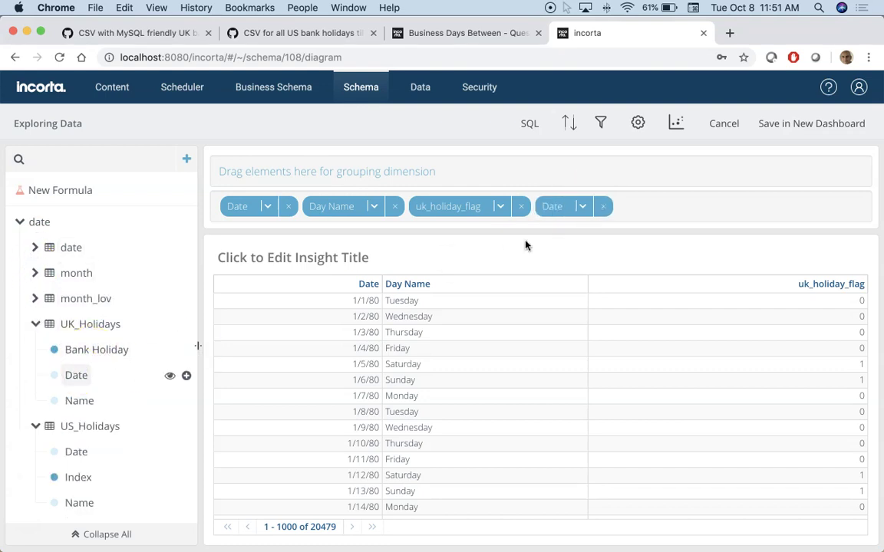
pyautogui.moveTo(79, 414); pyautogui.dragTo(721, 211)
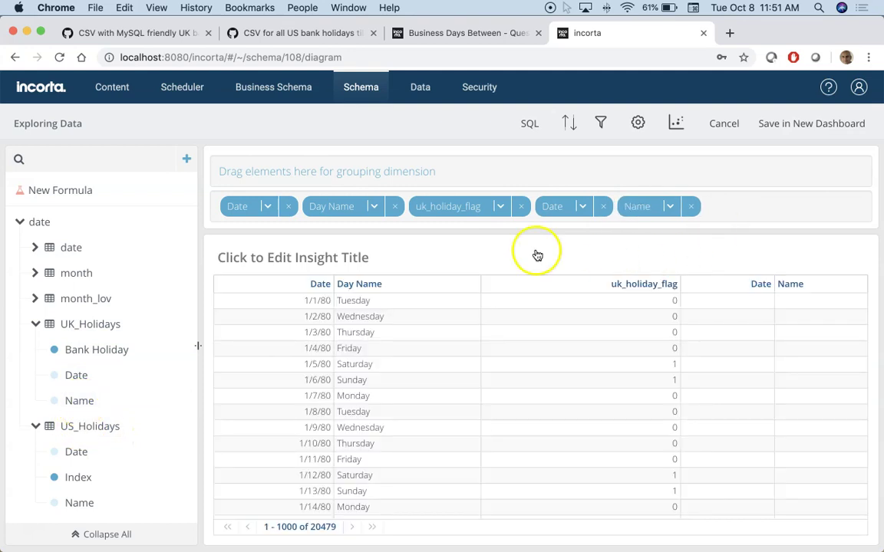
# - Search the fields for "year" and filter the table's individual values by the date table's Year set to 2019
pyautogui.click(122, 159)
pyautogui.write('year')
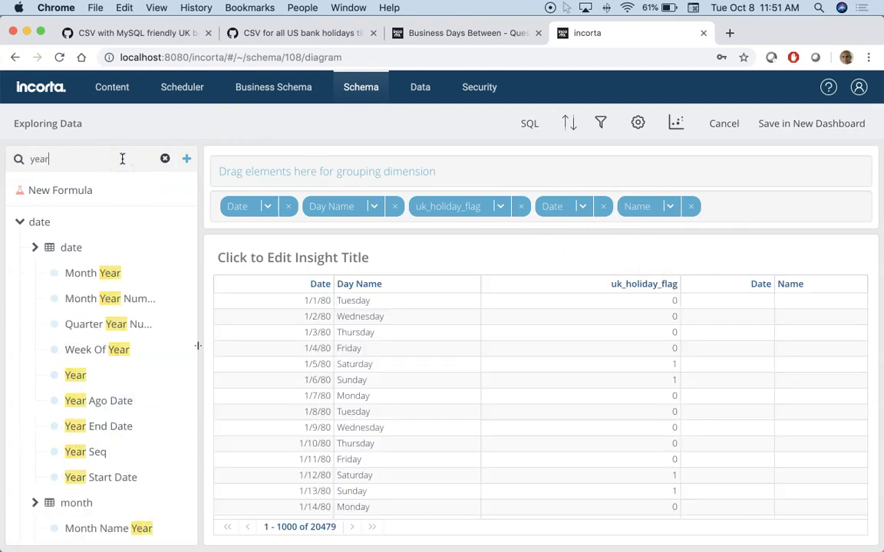
pyautogui.click(604, 122)
pyautogui.moveTo(86, 374); pyautogui.dragTo(483, 187)
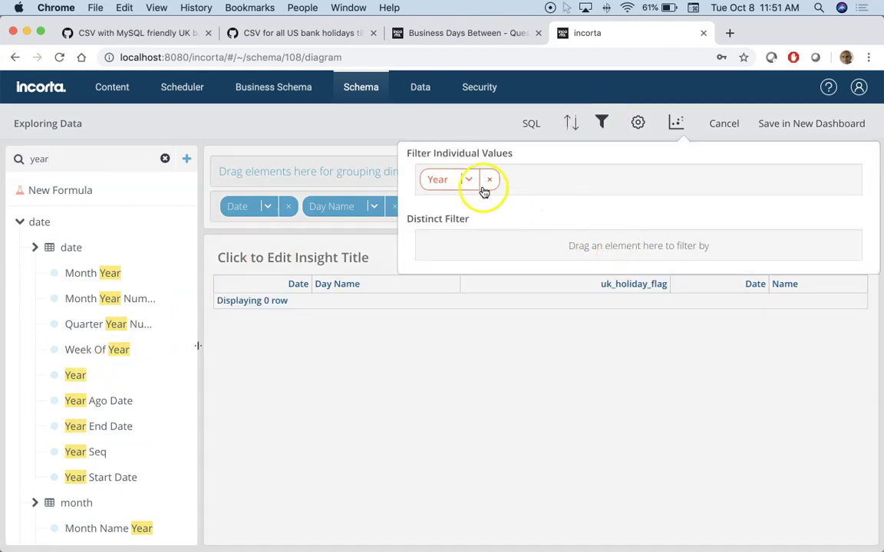
pyautogui.click(584, 276)
pyautogui.click(583, 245)
pyautogui.write('2019')
pyautogui.click(568, 258)
pyautogui.click(656, 214)
pyautogui.click(374, 139)
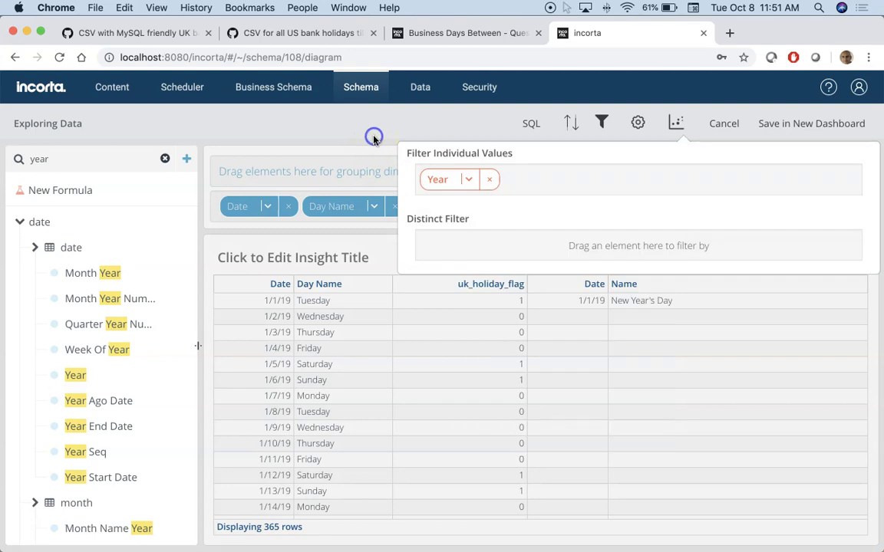
pyautogui.click(374, 139)
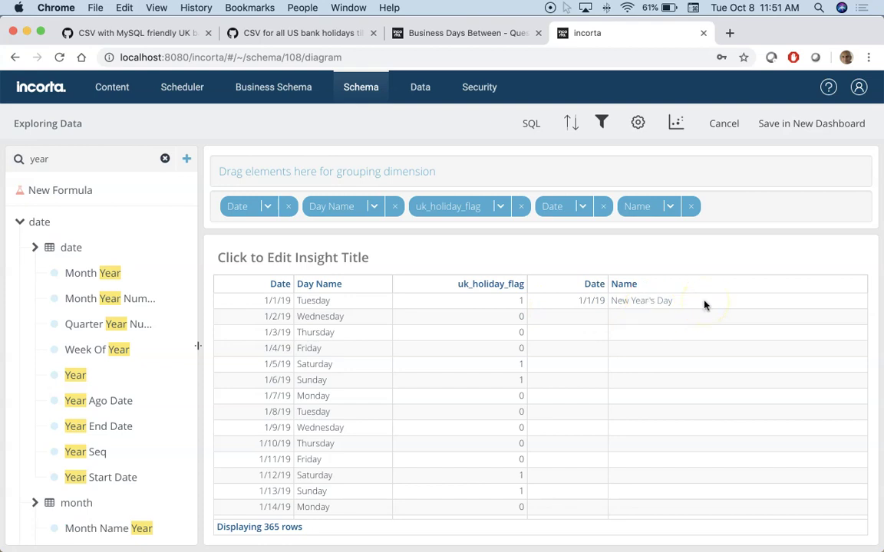
# - Examine the 2019 rows, comparing uk_holiday_flag with the weekend days and the UK holiday names
pyautogui.scroll(-2, 538, 377)
pyautogui.scroll(-3, 539, 377)
pyautogui.scroll(-20, 539, 377)
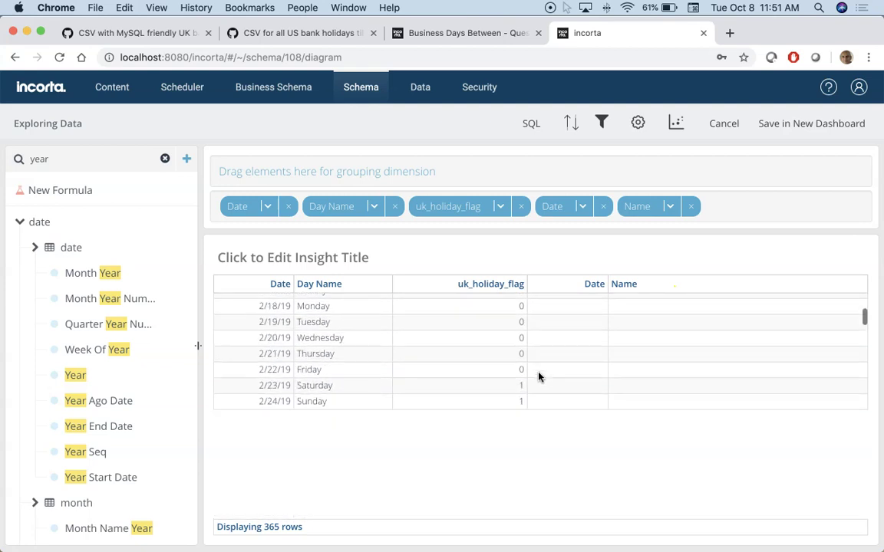
pyautogui.scroll(-1, 538, 377)
pyautogui.scroll(3, 538, 377)
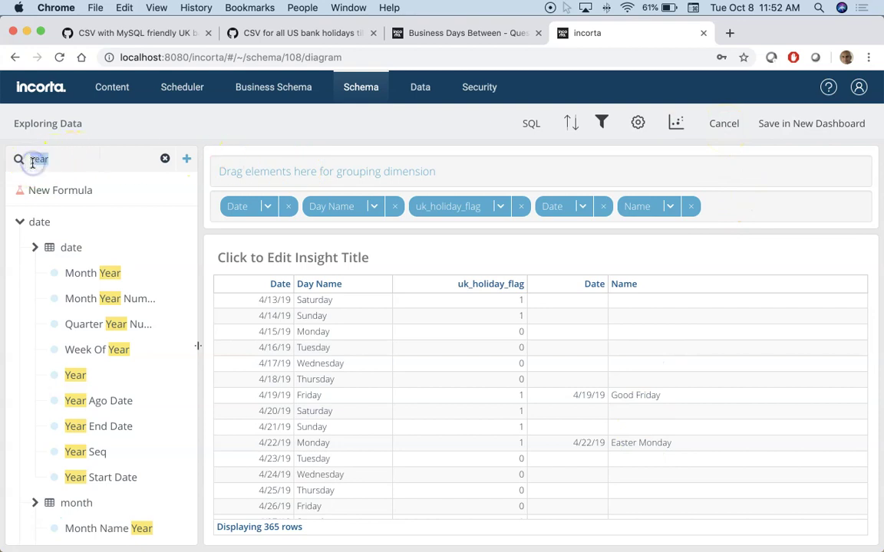
# - Search the fields for "flag" to add us_holiday_flag as a measure, and add Name from US_Holidays after it
pyautogui.write('flag')
pyautogui.moveTo(95, 298); pyautogui.dragTo(717, 214)
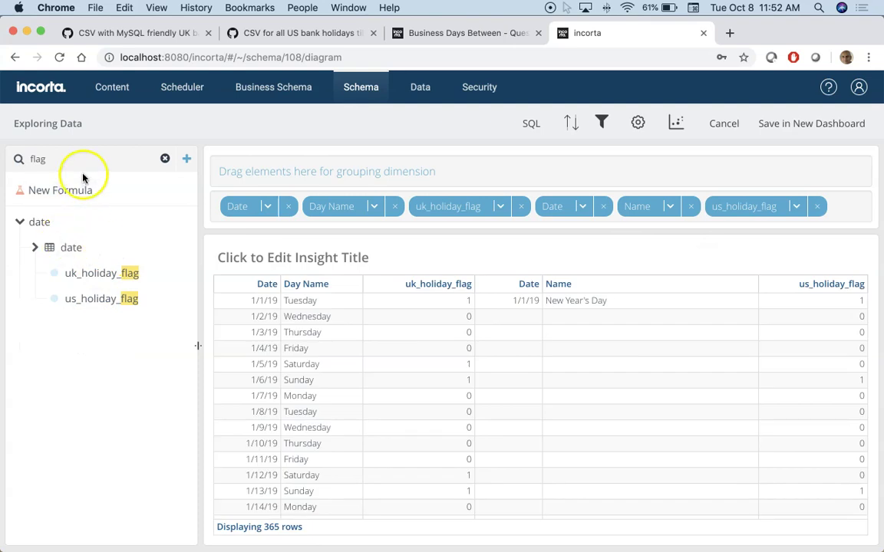
pyautogui.click(165, 159)
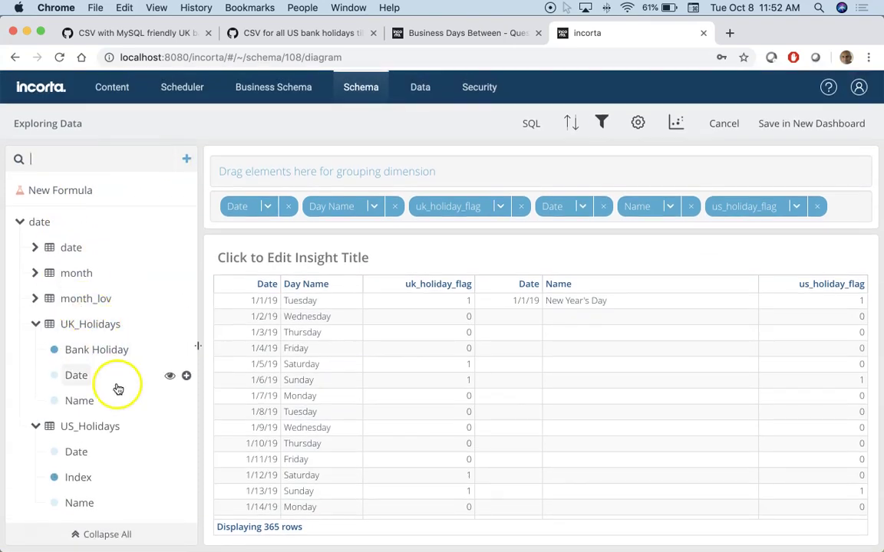
pyautogui.moveTo(85, 499); pyautogui.dragTo(855, 220)
# - Compare us_holiday_flag with the US holiday names across the 2019 rows, and leave the exploration without saving
pyautogui.scroll(-10, 633, 398)
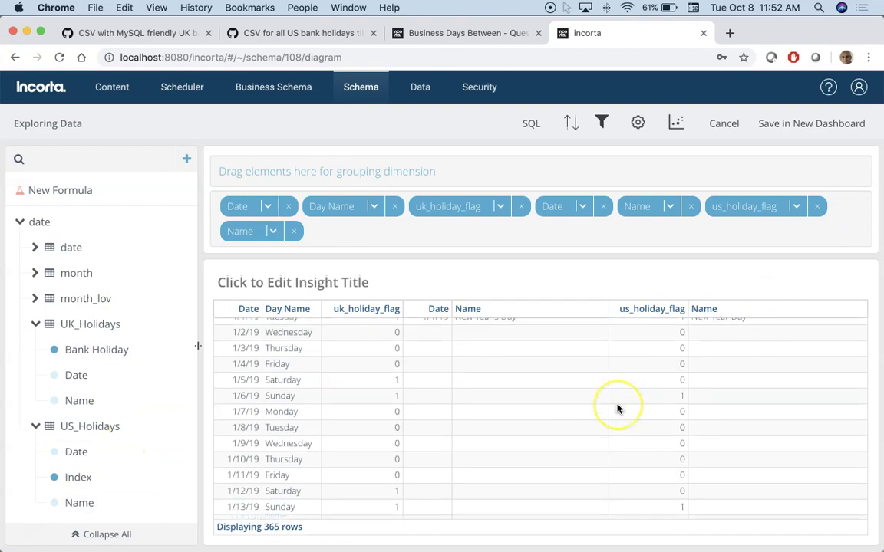
pyautogui.scroll(4, 634, 398)
pyautogui.scroll(1, 633, 399)
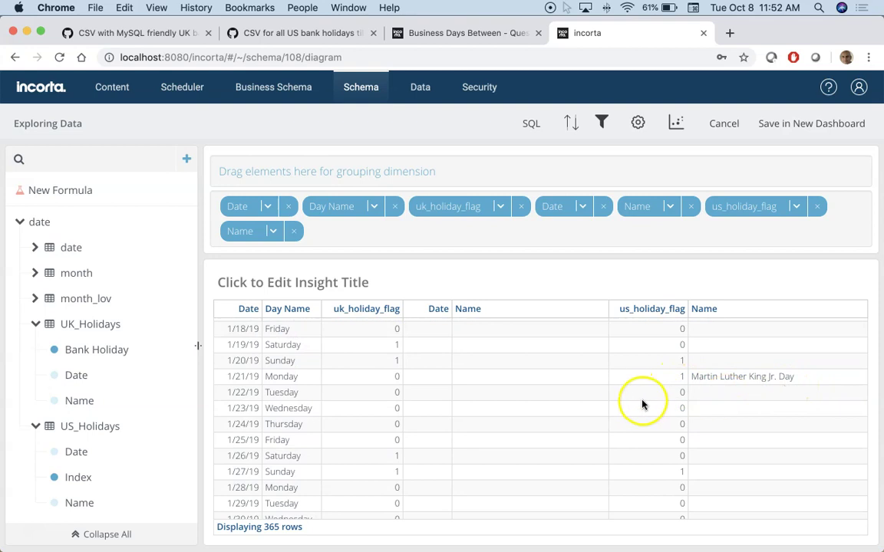
pyautogui.scroll(-10, 638, 404)
pyautogui.click(724, 125)
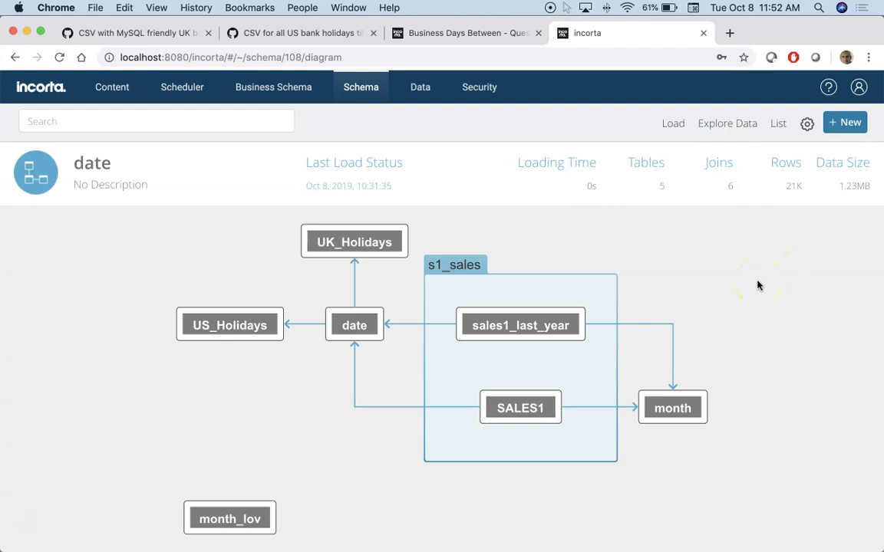
# - Start exploring the date schema's data, recheck the Business Days Between question, and set the visualization to the No Format data field
pyautogui.click(721, 125)
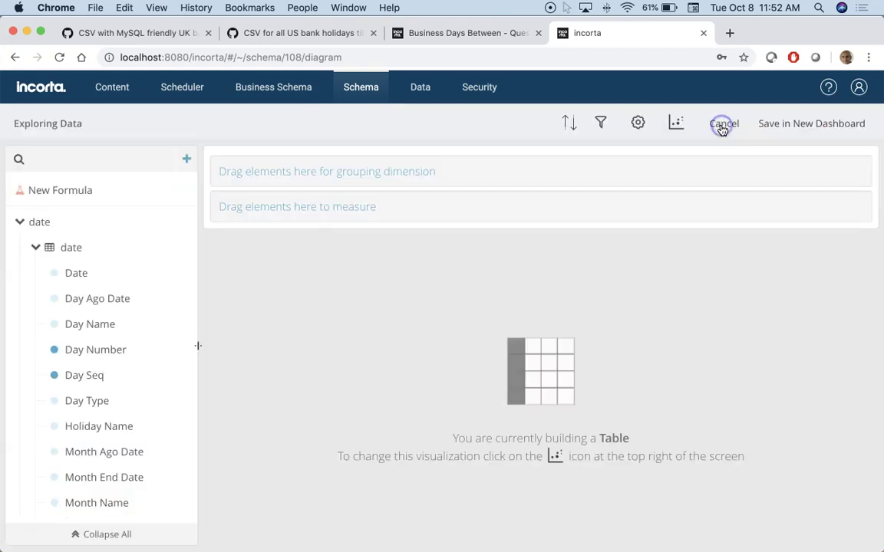
pyautogui.click(424, 32)
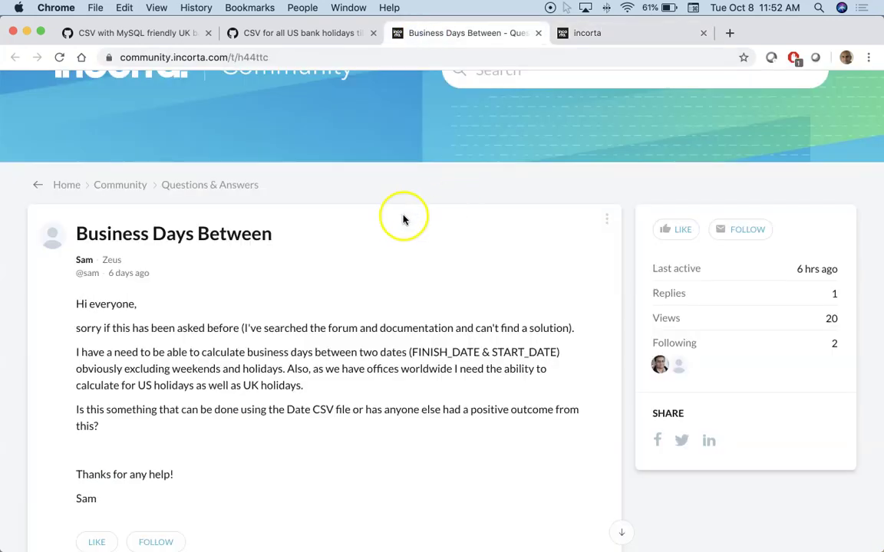
pyautogui.click(615, 33)
pyautogui.scroll(-6, 508, 283)
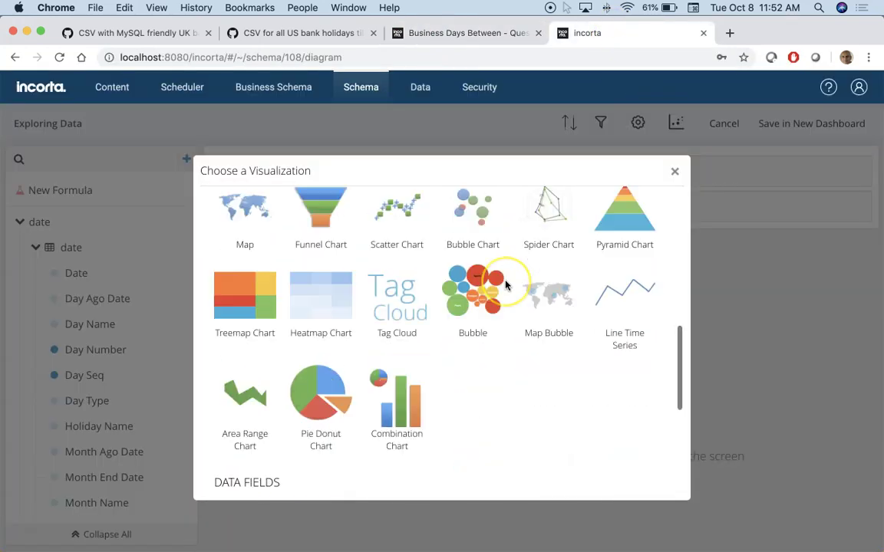
pyautogui.scroll(-3, 475, 307)
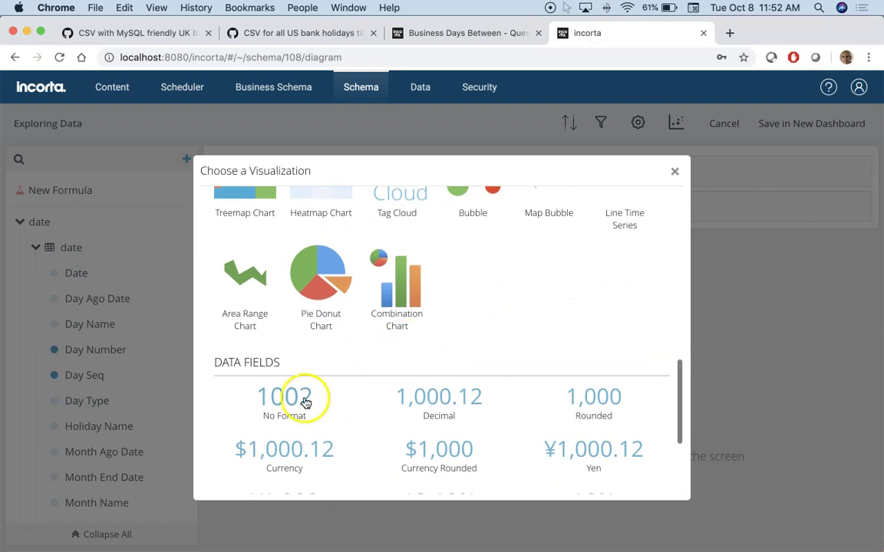
pyautogui.click(301, 399)
# - Add Date from the date table as the measure with COUNT aggregation
pyautogui.moveTo(77, 274); pyautogui.dragTo(267, 174)
pyautogui.click(268, 171)
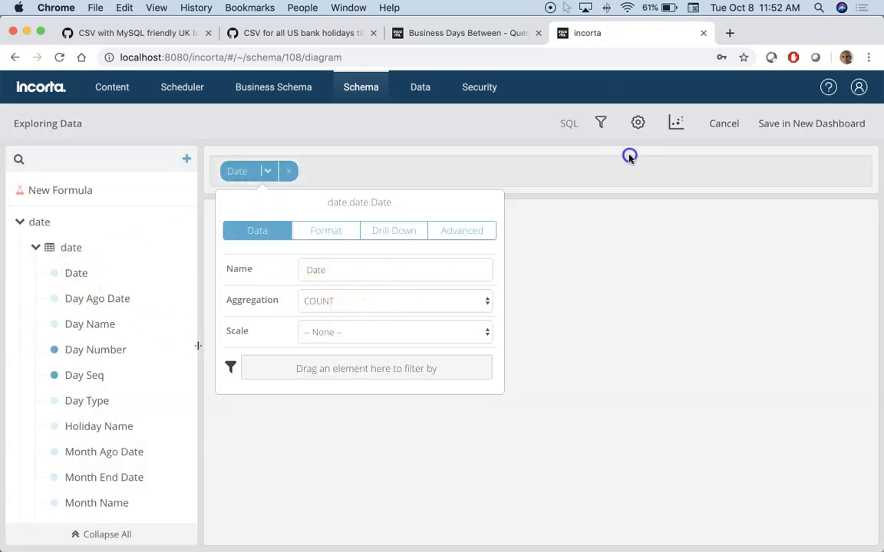
pyautogui.click(629, 156)
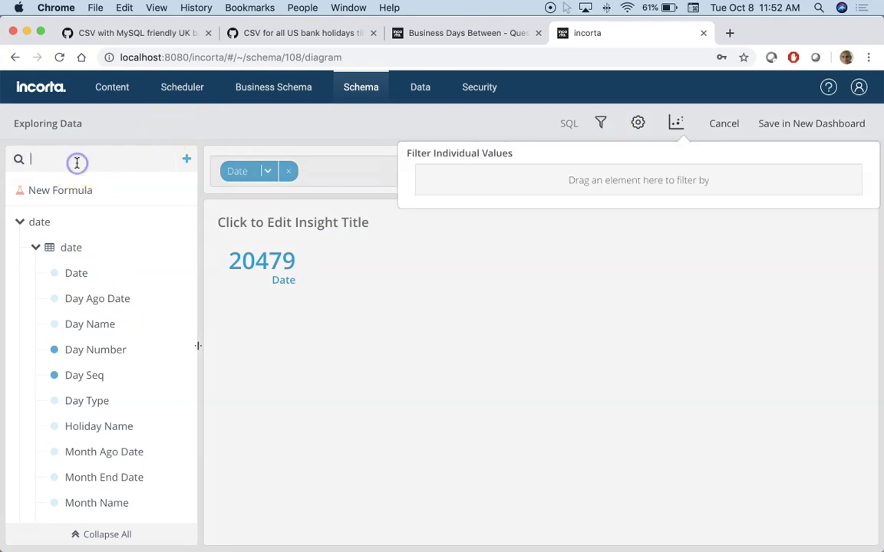
# - Search the fields for "year" and filter the insight's individual values by the date table's Year set to 2019 and 2018
pyautogui.click(76, 159)
pyautogui.write('year')
pyautogui.moveTo(73, 383); pyautogui.dragTo(497, 191)
pyautogui.click(468, 180)
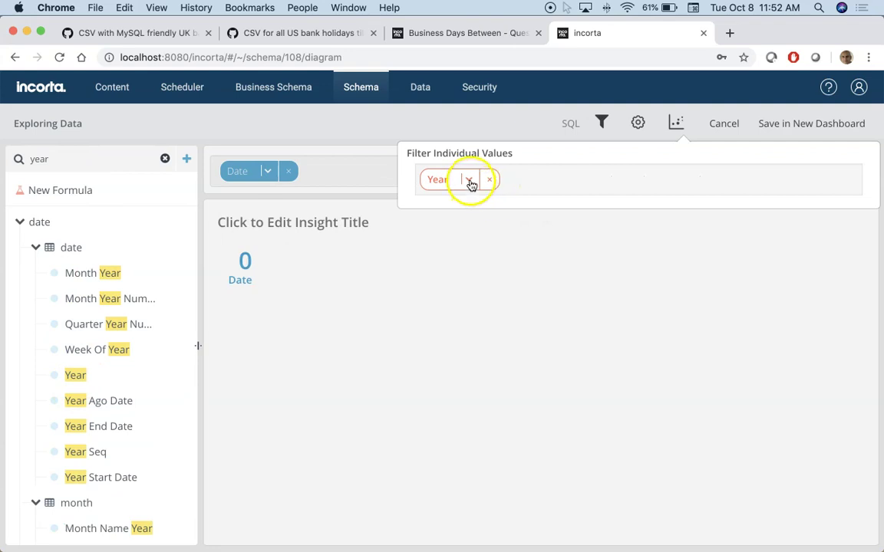
pyautogui.click(584, 276)
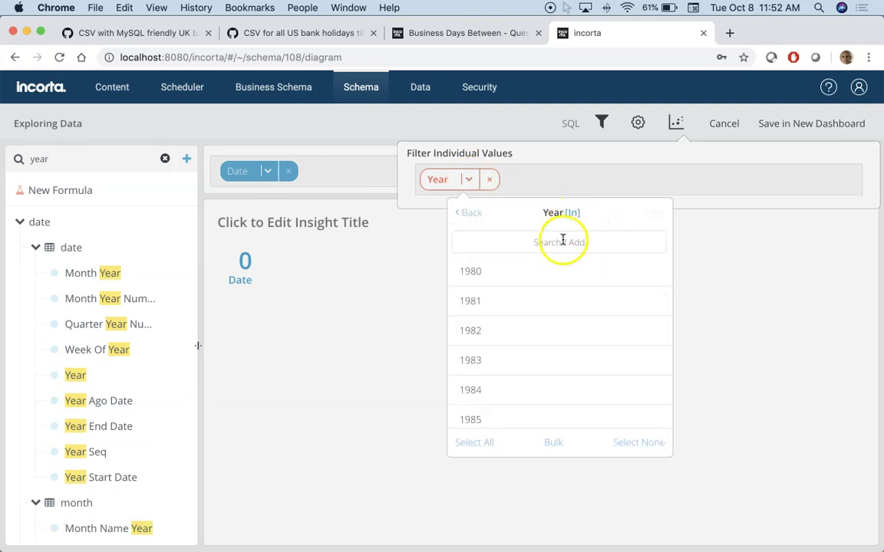
pyautogui.click(562, 241)
pyautogui.write('2019')
pyautogui.click(546, 266)
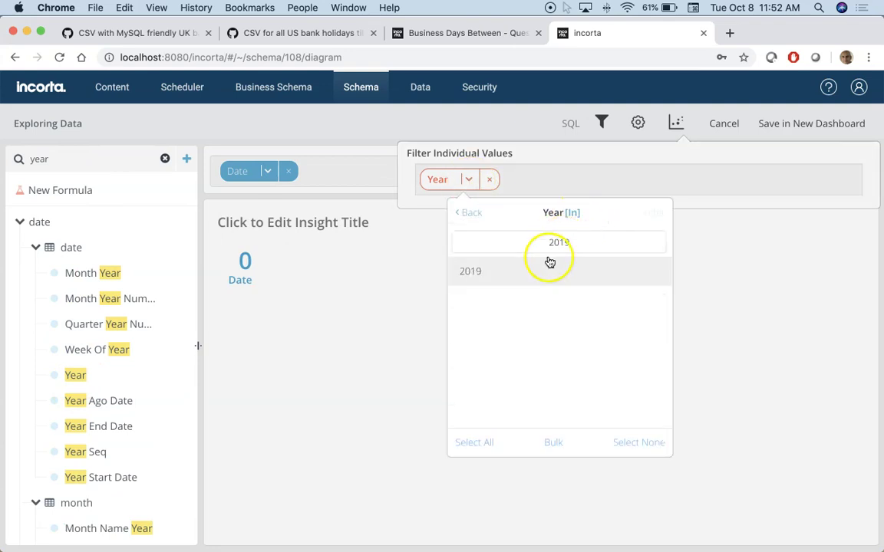
pyautogui.press('BackSpace')
pyautogui.write('8')
pyautogui.click(507, 276)
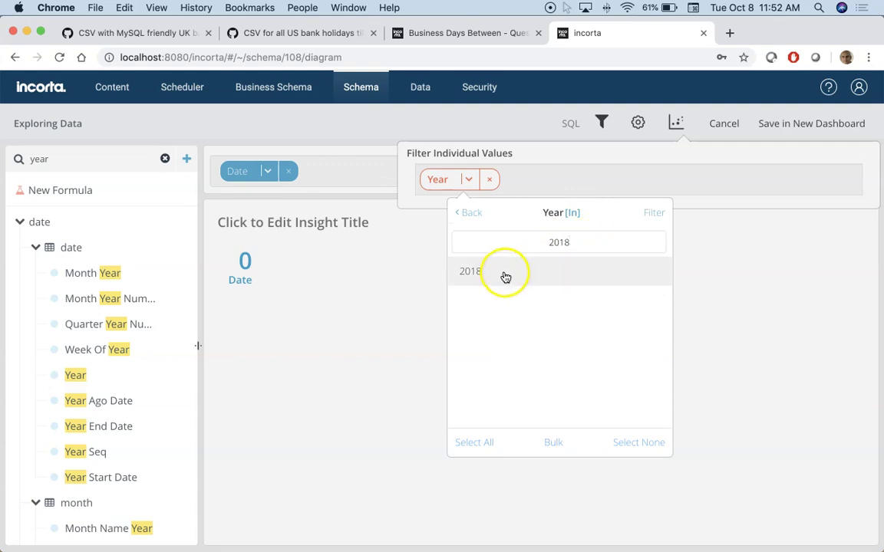
pyautogui.click(650, 212)
pyautogui.click(349, 142)
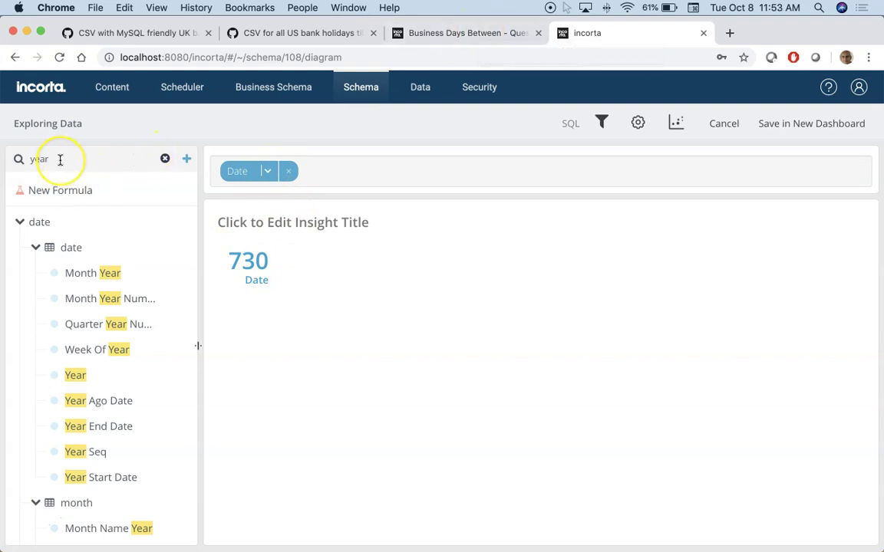
# - Rename the Date measure as "# of Business Days"
pyautogui.click(267, 170)
pyautogui.click(242, 270)
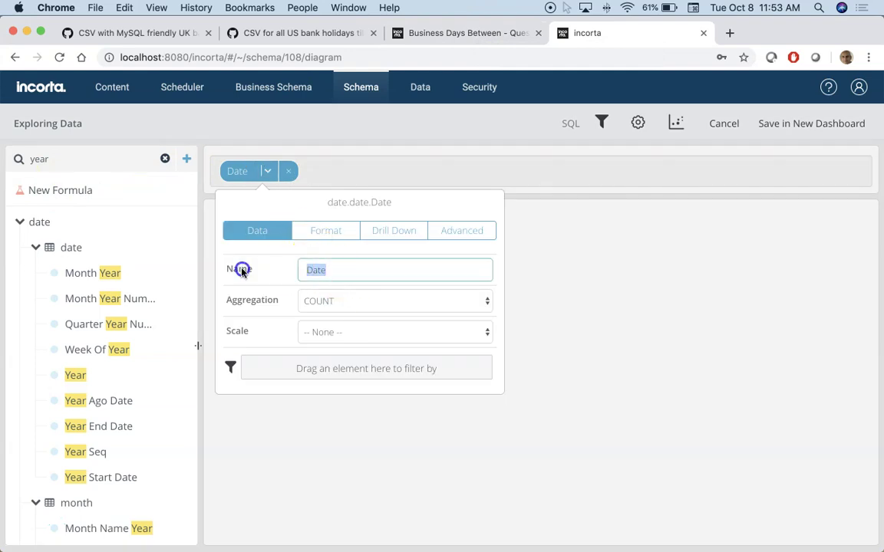
pyautogui.write('# of Business Days')
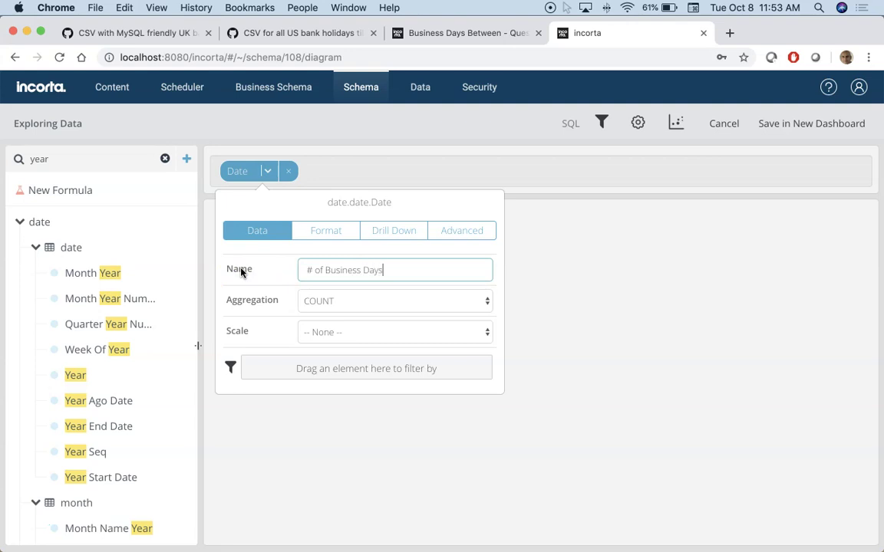
pyautogui.click(450, 172)
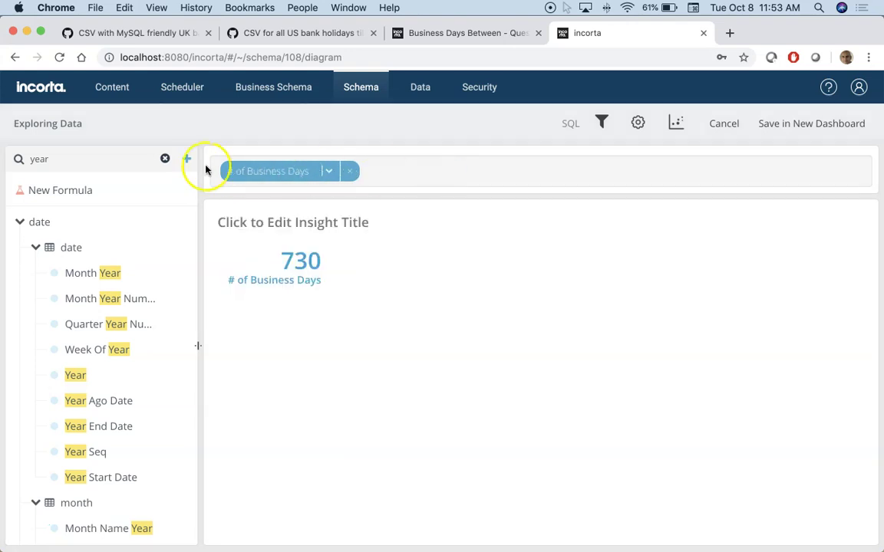
# - Search the fields for "flag" and extend the measure's name to "# of Business Days in US"
pyautogui.write('flag')
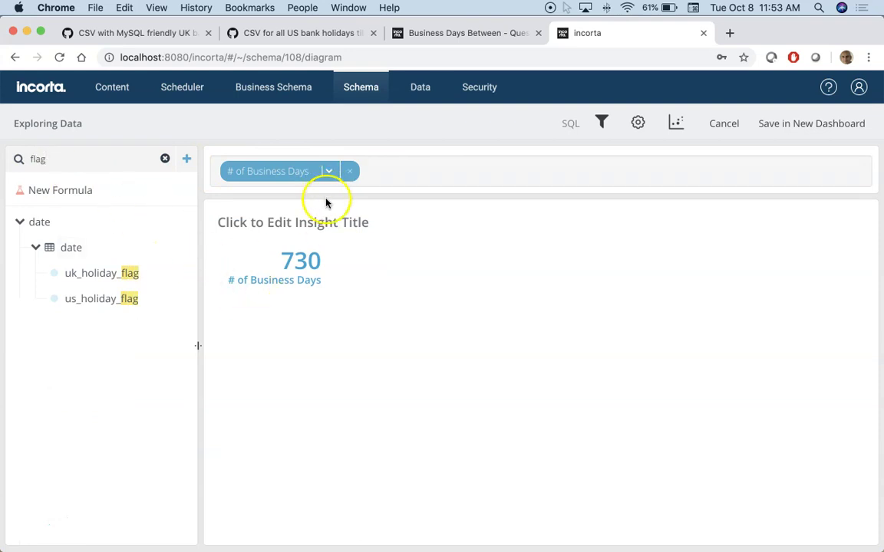
pyautogui.click(329, 171)
pyautogui.click(459, 270)
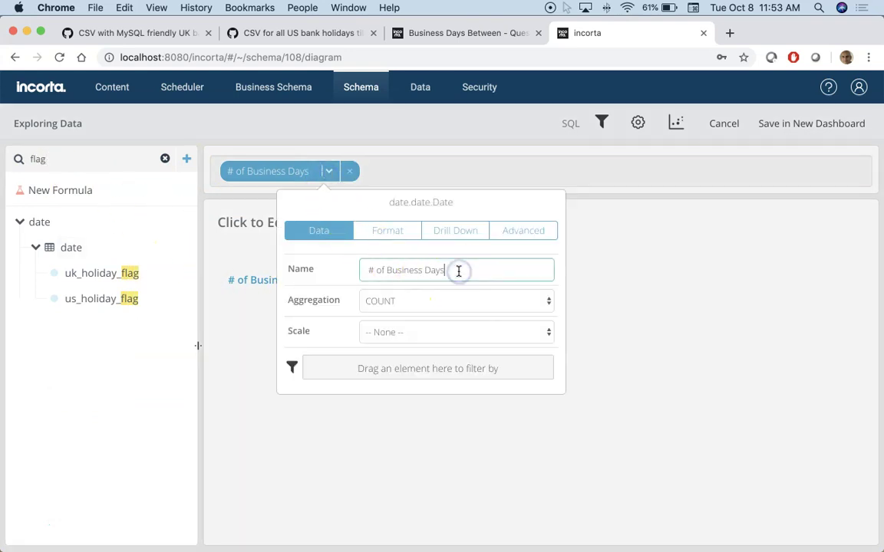
pyautogui.click(453, 165)
# - Filter the US business days measure by us_holiday_flag with the Does Not Equal operator and value 1.0
pyautogui.click(355, 170)
pyautogui.moveTo(76, 301); pyautogui.dragTo(480, 368)
pyautogui.click(430, 372)
pyautogui.click(538, 172)
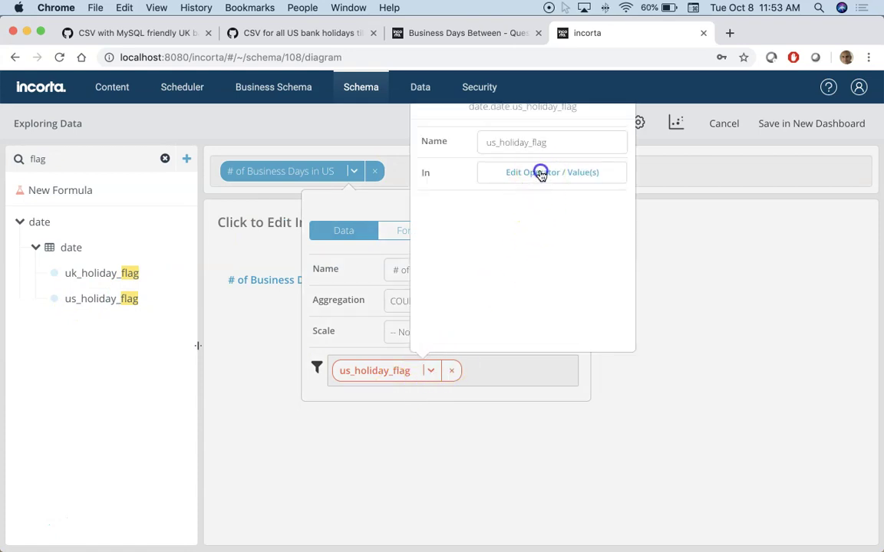
pyautogui.click(559, 109)
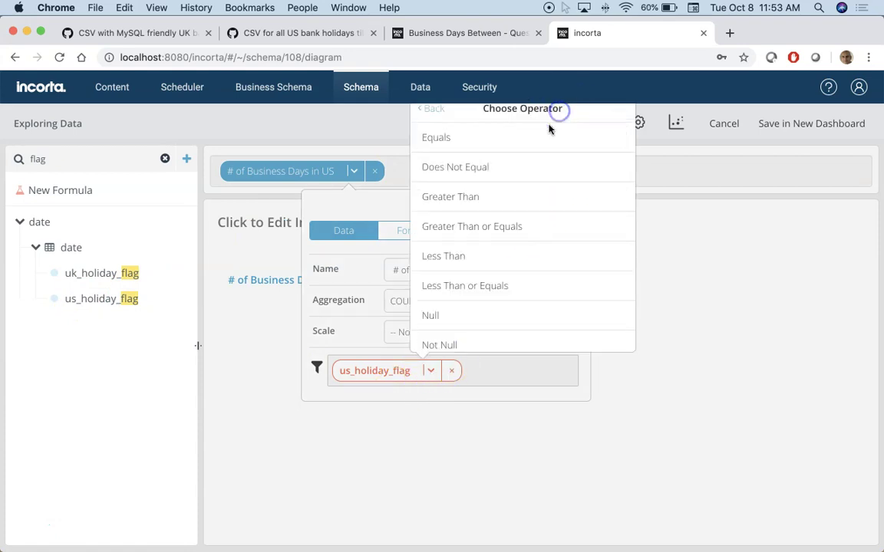
pyautogui.click(498, 168)
pyautogui.click(445, 201)
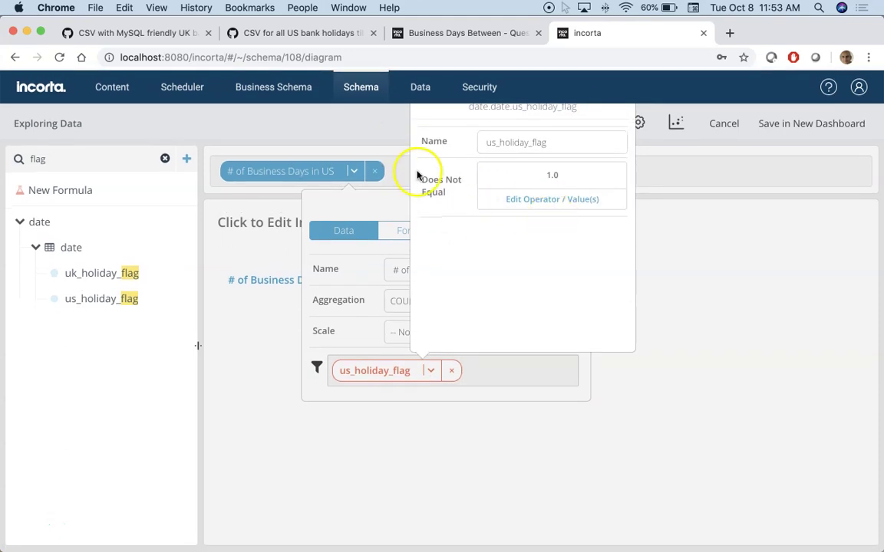
pyautogui.click(380, 125)
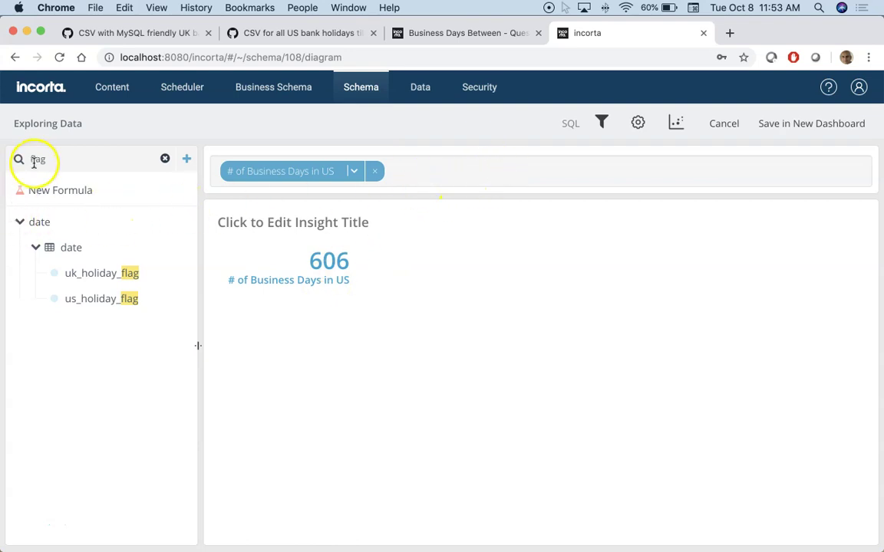
# - Search the fields for "date", add Date as a second measure, and name it "# of Business Days in UK"
pyautogui.write('date')
pyautogui.moveTo(76, 273); pyautogui.dragTo(511, 189)
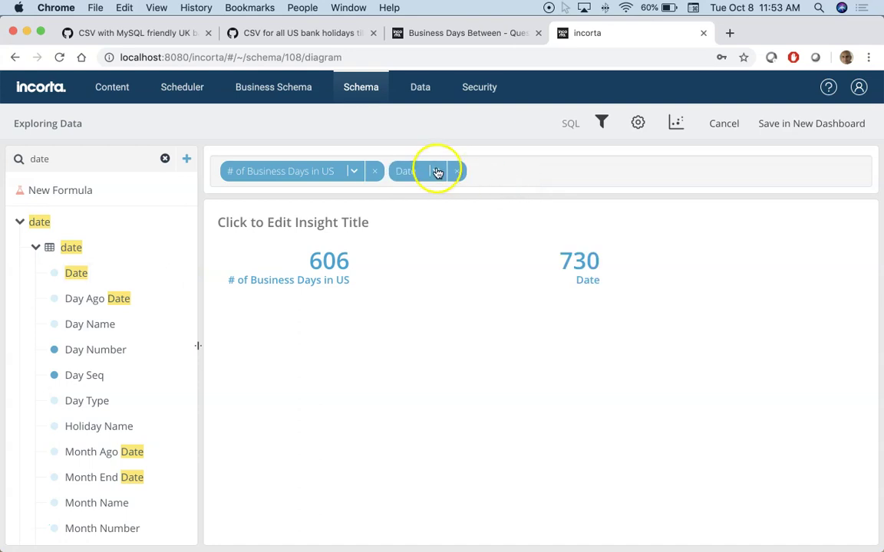
pyautogui.click(435, 171)
pyautogui.click(484, 271)
pyautogui.write('# of Business Days in UK')
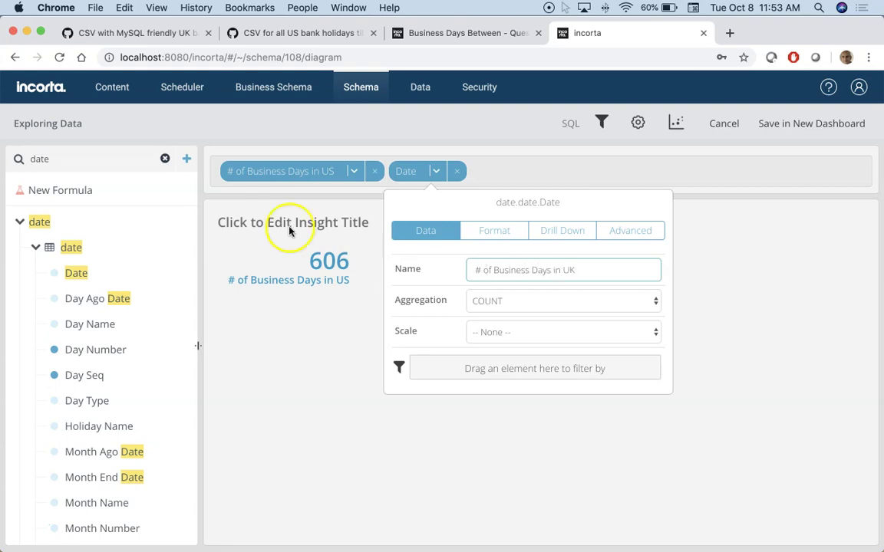
# - Search the fields for "flag" and filter the UK business days measure by uk_holiday_flag not equal to 1.0
pyautogui.click(39, 159)
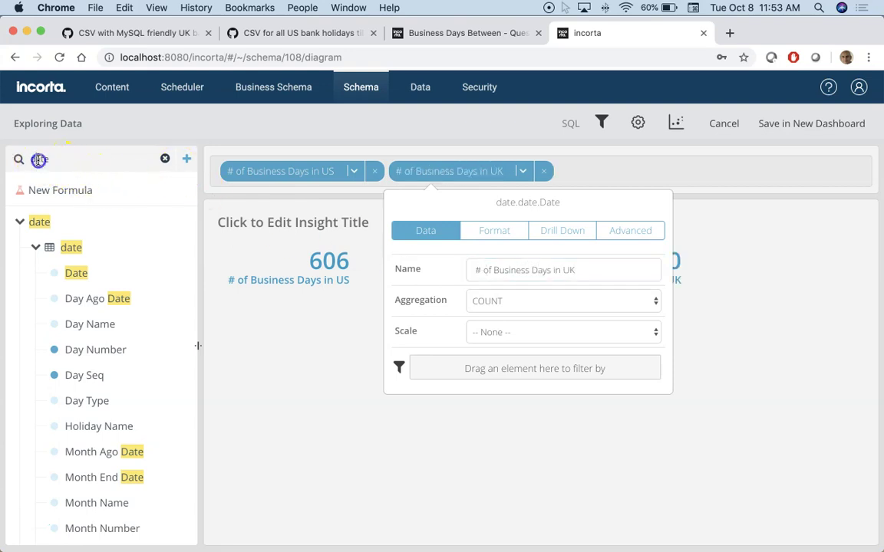
pyautogui.write('flag')
pyautogui.moveTo(73, 274); pyautogui.dragTo(529, 381)
pyautogui.click(515, 371)
pyautogui.click(516, 371)
pyautogui.click(515, 370)
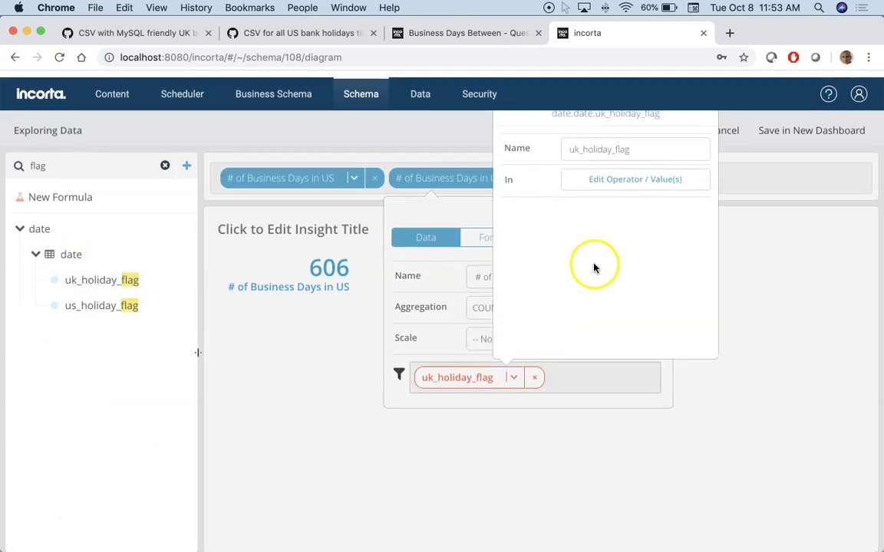
pyautogui.click(623, 177)
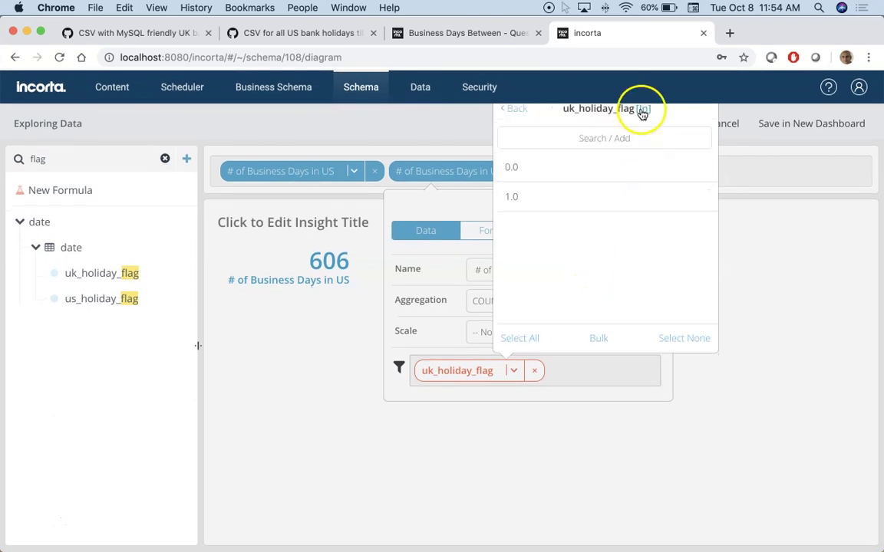
pyautogui.click(642, 112)
pyautogui.click(547, 180)
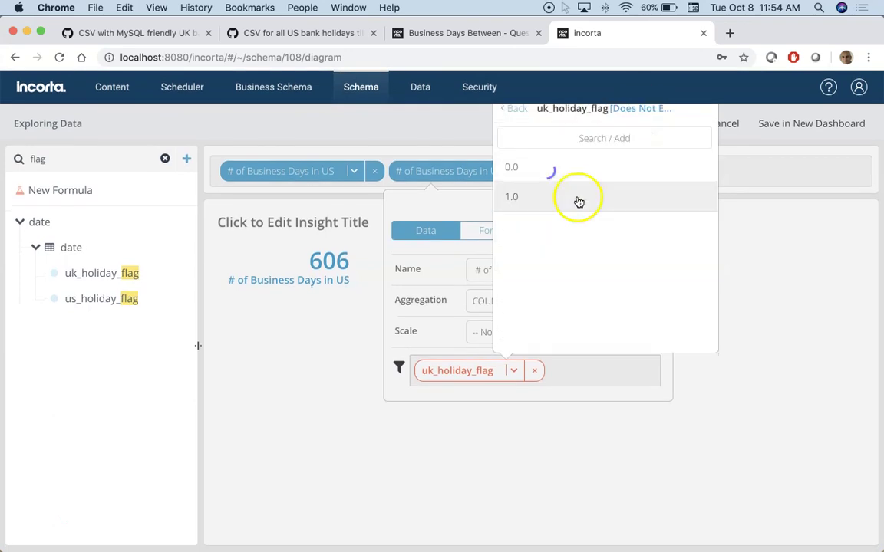
pyautogui.click(536, 201)
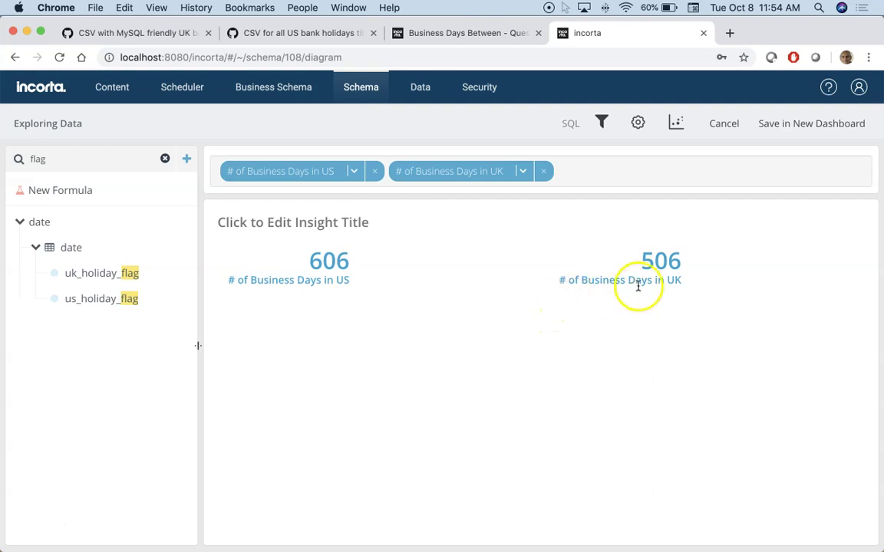
# - Save the insight in a new dashboard and open that dashboard's filter and prompt management
pyautogui.click(781, 123)
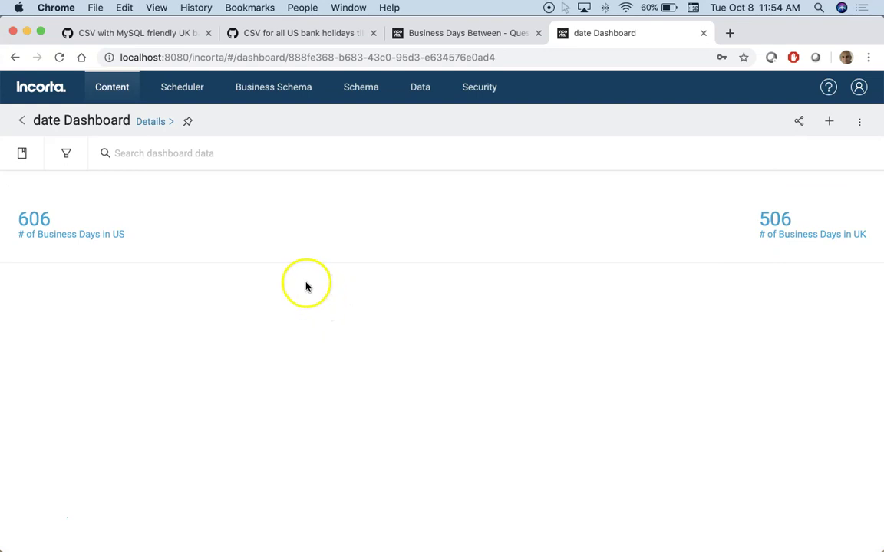
pyautogui.click(859, 125)
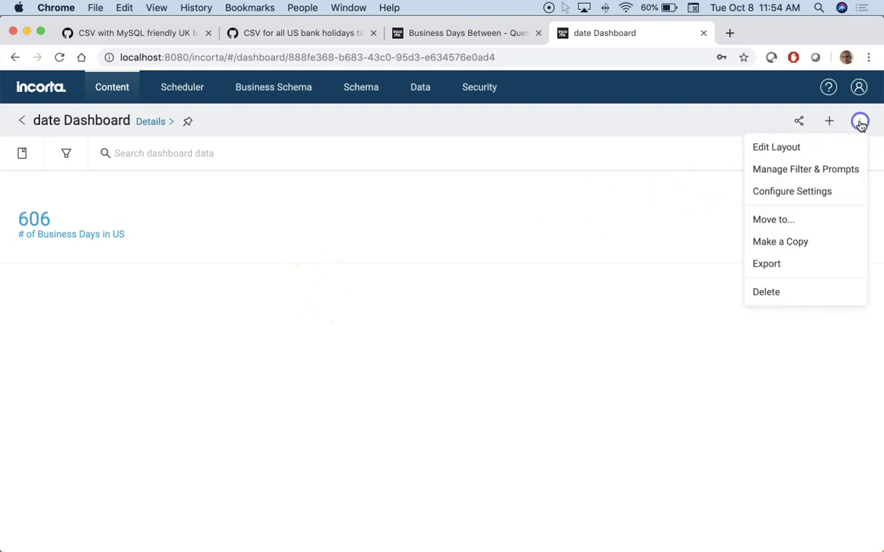
pyautogui.click(795, 174)
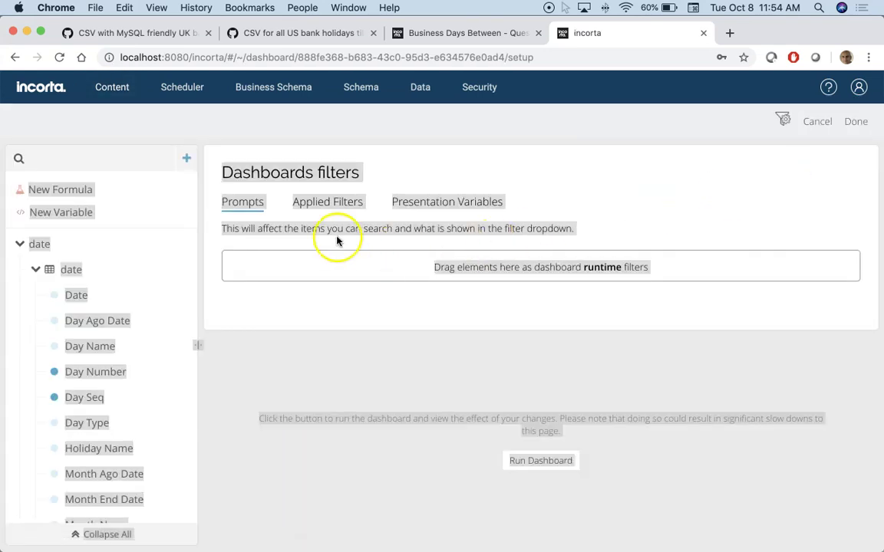
# - Search for "flag" and "date" to add uk_holiday_flag, us_holiday_flag and Date from the date table as dashboard prompts
pyautogui.click(89, 164)
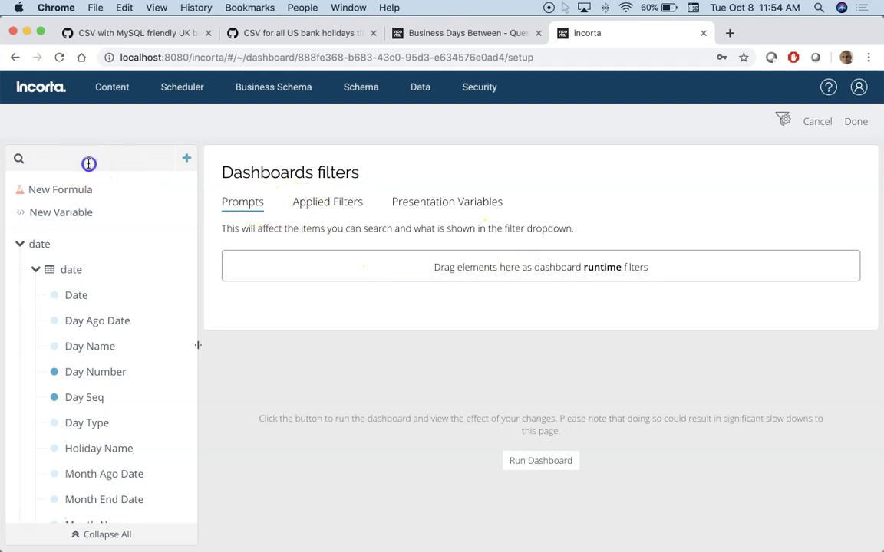
pyautogui.write('flaf')
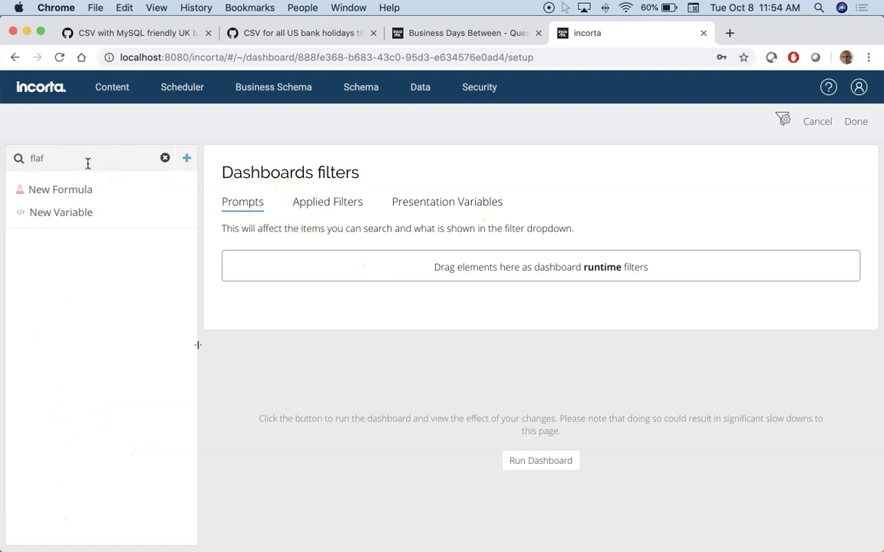
pyautogui.press('BackSpace')
pyautogui.write('g')
pyautogui.moveTo(103, 296); pyautogui.dragTo(303, 266)
pyautogui.moveTo(120, 326); pyautogui.dragTo(501, 273)
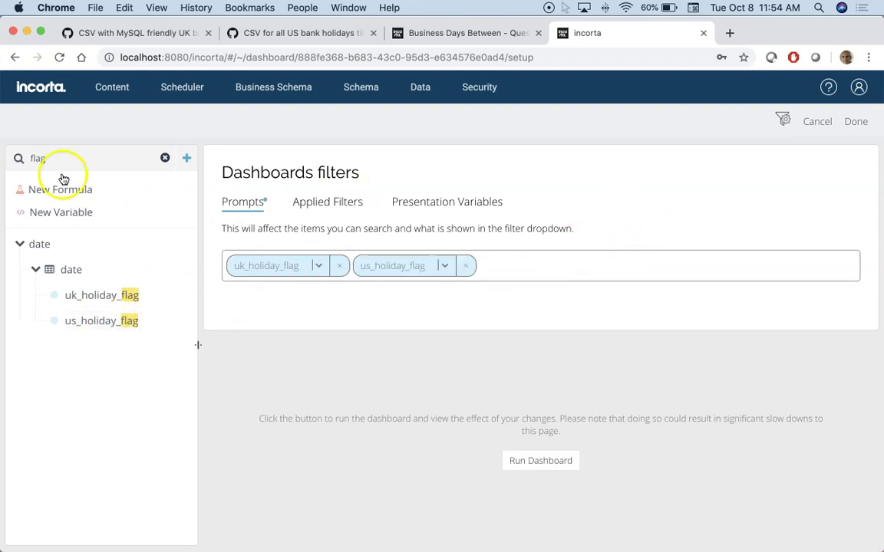
pyautogui.write('date')
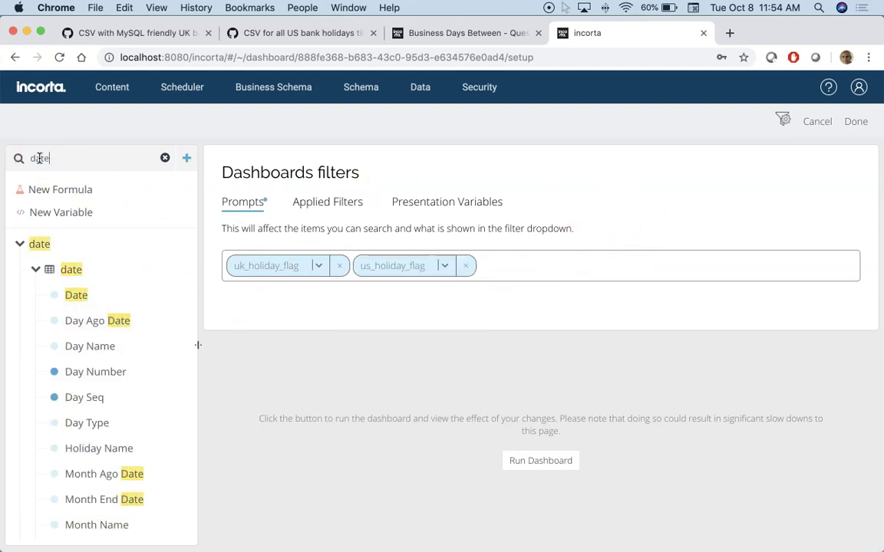
pyautogui.moveTo(77, 296); pyautogui.dragTo(606, 270)
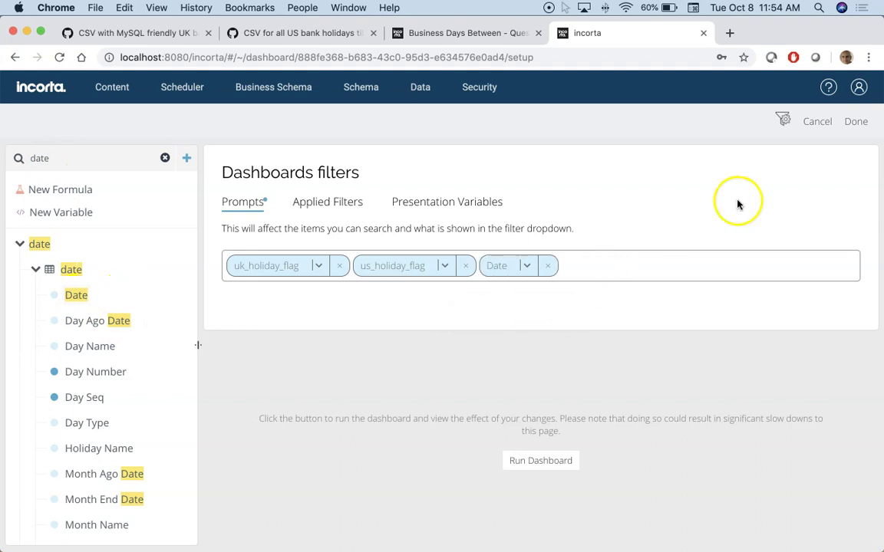
# - Save the dashboard prompts, then add a new insight to the dashboard with Date as its grouping dimension
pyautogui.click(855, 121)
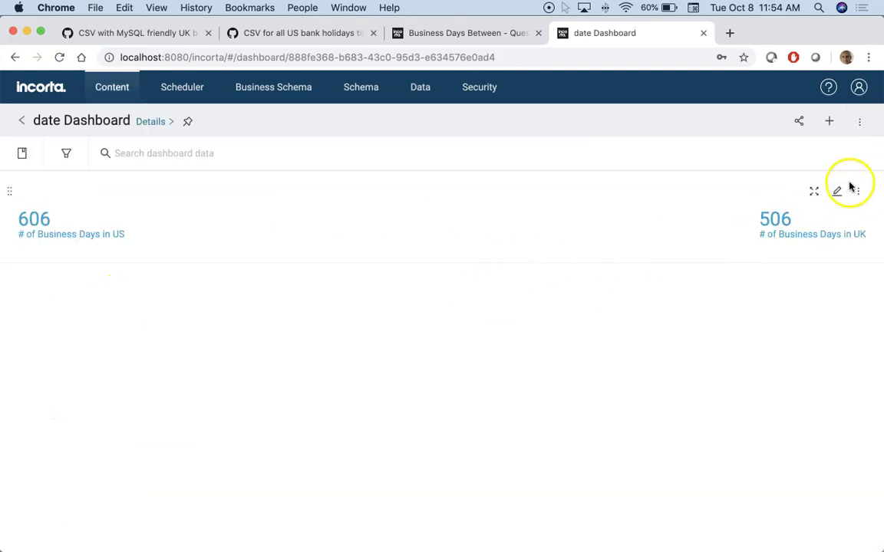
pyautogui.click(829, 122)
pyautogui.click(394, 262)
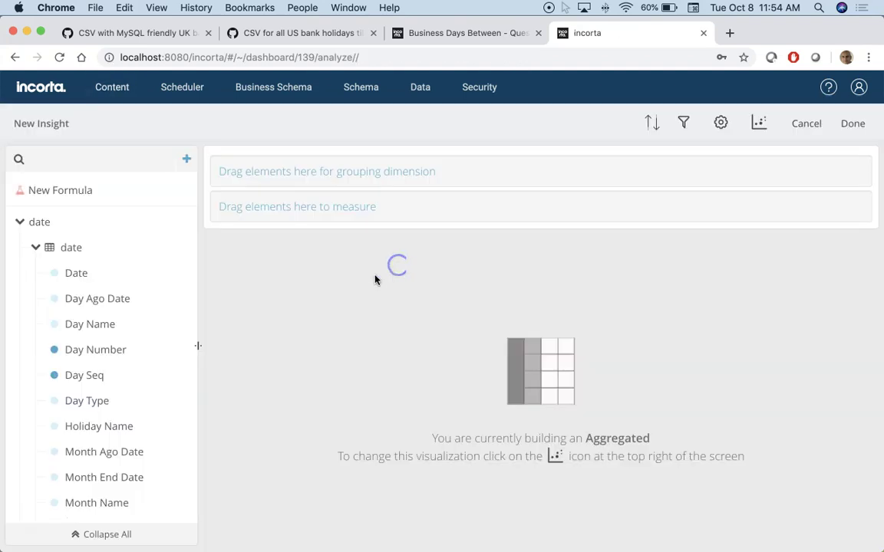
pyautogui.moveTo(76, 273); pyautogui.dragTo(330, 172)
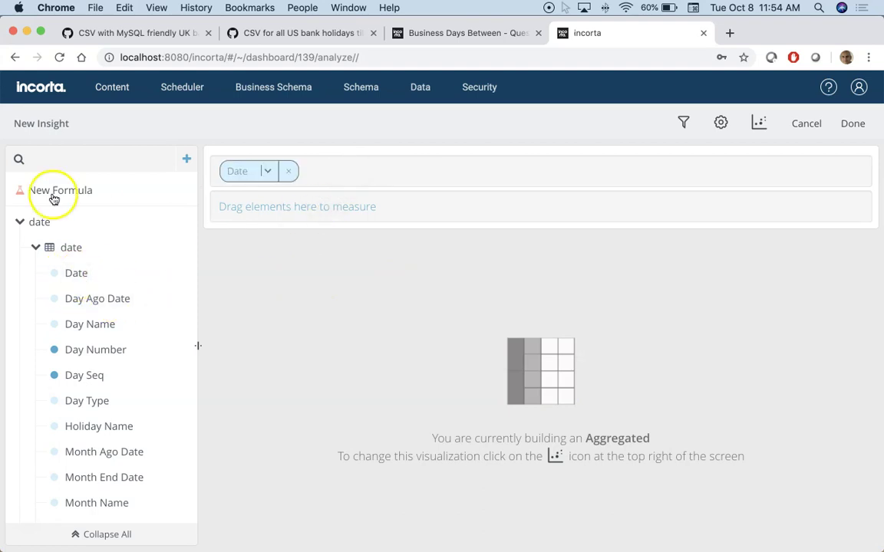
# - Add the s1_sales schema's tables to the insight's data set
pyautogui.click(184, 163)
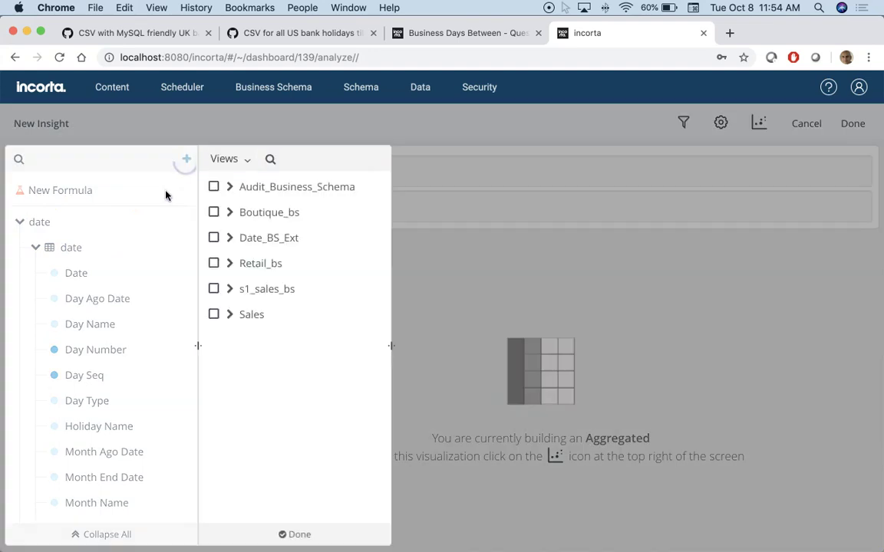
pyautogui.click(237, 163)
pyautogui.click(231, 201)
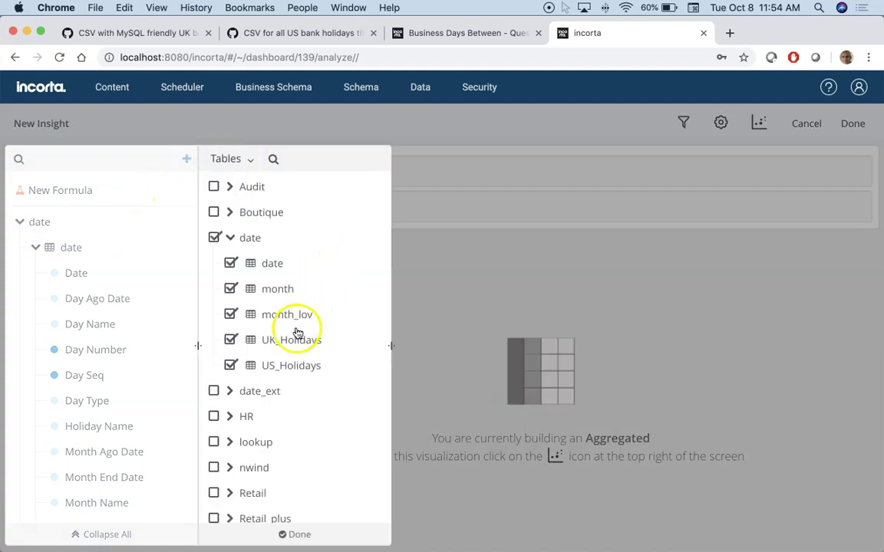
pyautogui.scroll(-2, 264, 375)
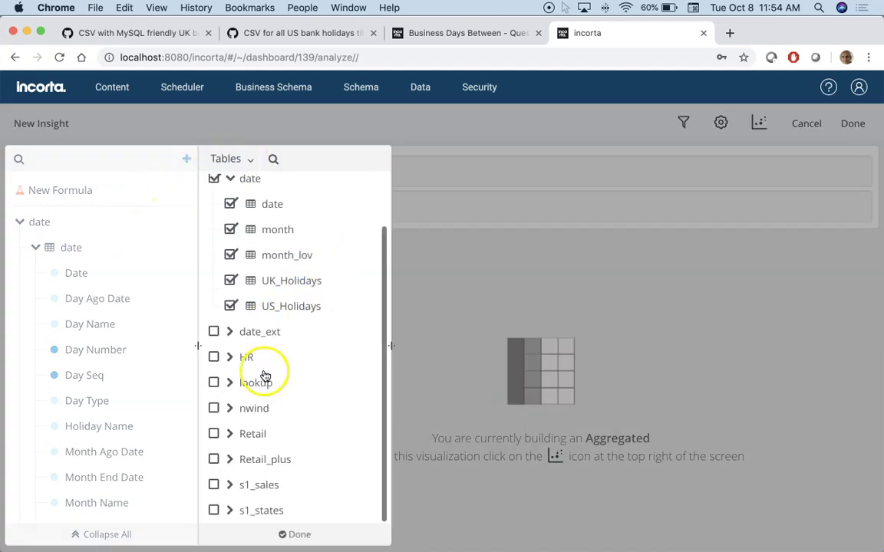
pyautogui.click(213, 485)
pyautogui.click(285, 533)
# - Search the fields for "amo", add Amount Sold from SALES1 as the measure, and save the insight
pyautogui.click(86, 161)
pyautogui.write('re')
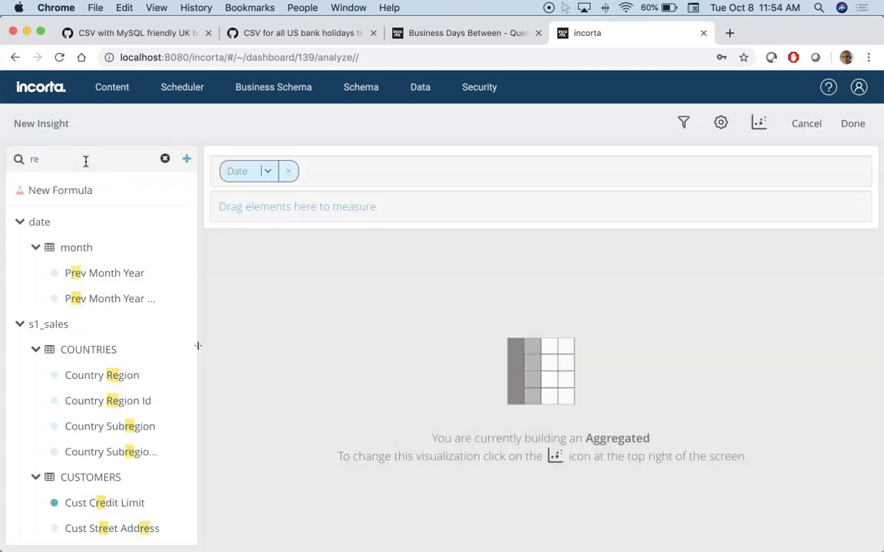
pyautogui.write('v')
pyautogui.press('BackSpace')
pyautogui.press('BackSpace')
pyautogui.press('BackSpace')
pyautogui.write('amo')
pyautogui.moveTo(97, 274); pyautogui.dragTo(296, 207)
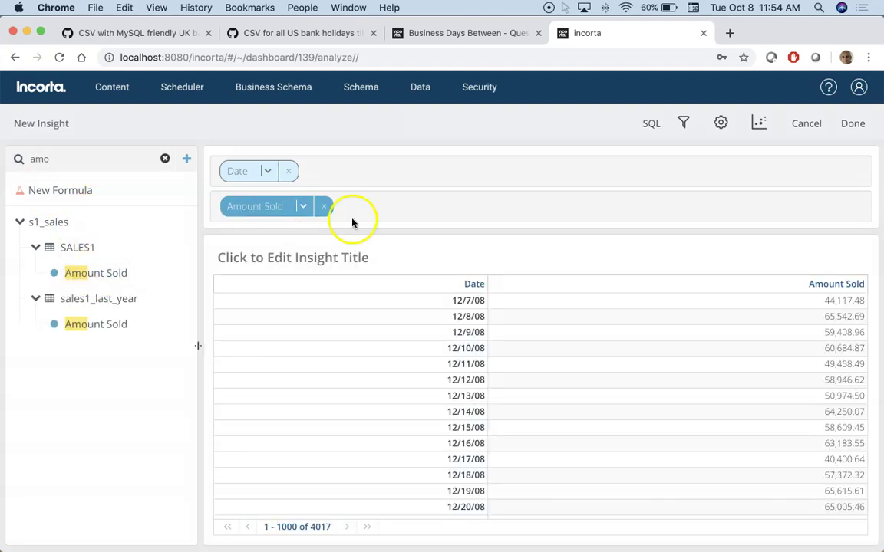
pyautogui.click(852, 123)
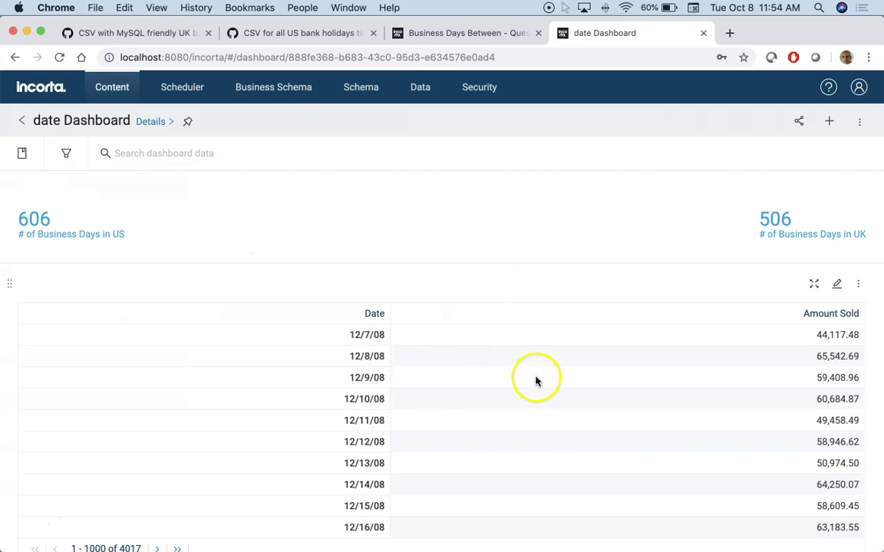
# - Edit the Amount Sold insight, search the fields for "year", and add the date table's Year as an individual value filter
pyautogui.click(838, 284)
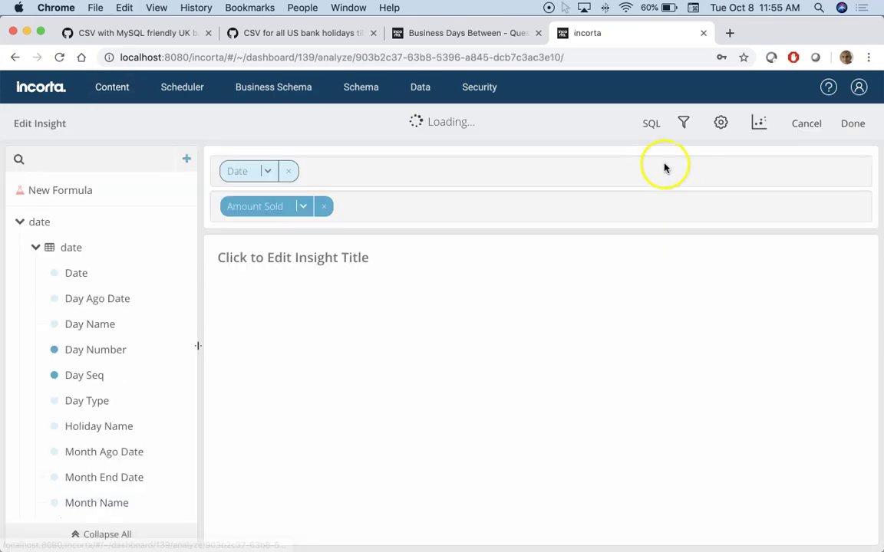
pyautogui.click(681, 123)
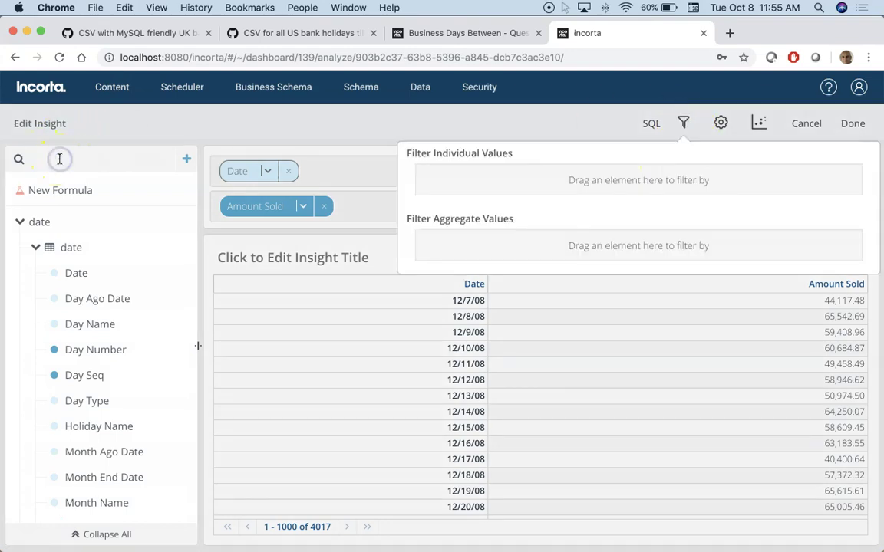
pyautogui.click(59, 159)
pyautogui.write('year')
pyautogui.moveTo(76, 375); pyautogui.dragTo(479, 184)
# - Set the Year filter to include 2019 and 2018, and save the insight
pyautogui.click(469, 181)
pyautogui.click(570, 277)
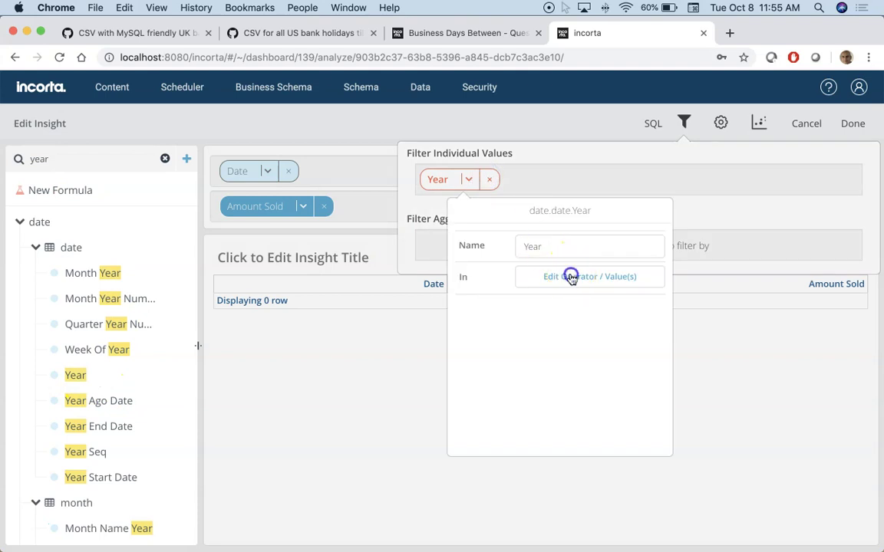
pyautogui.write('2019')
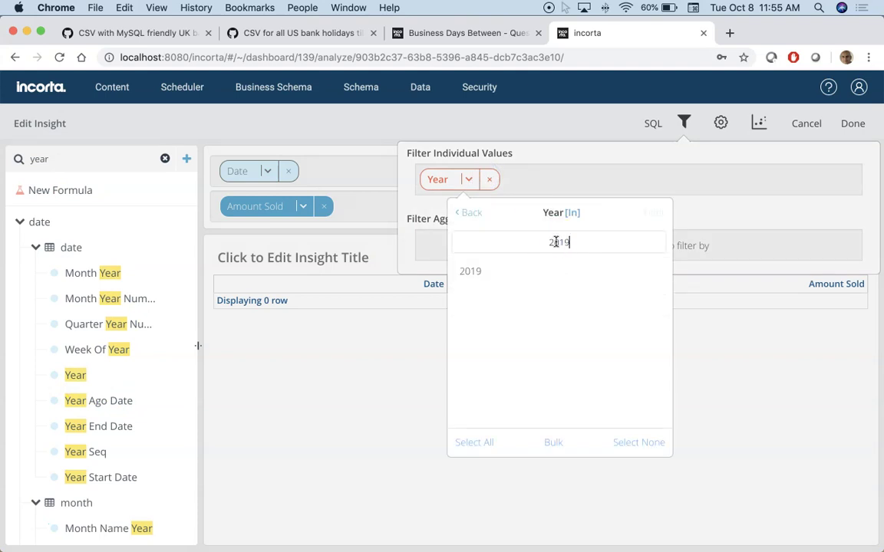
pyautogui.press('Return')
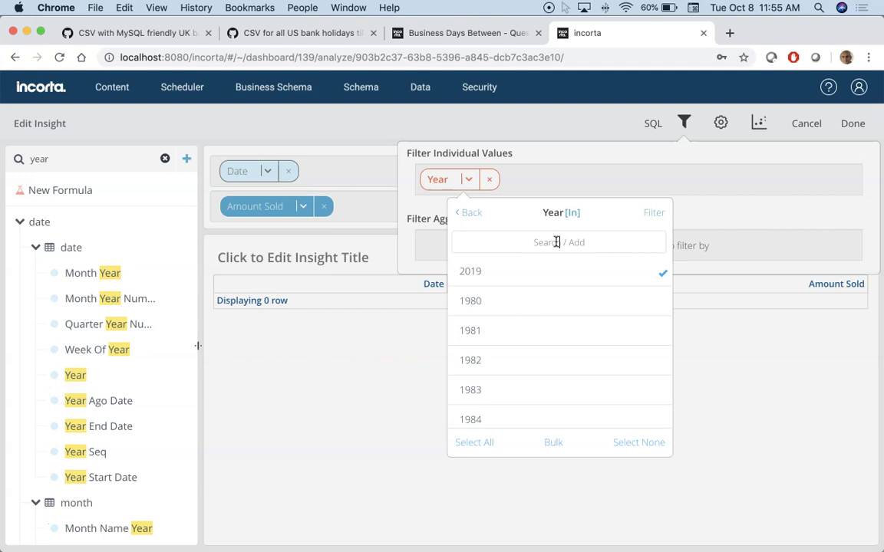
pyautogui.write('2019')
pyautogui.press('BackSpace')
pyautogui.write('8')
pyautogui.press('Return')
pyautogui.click(657, 220)
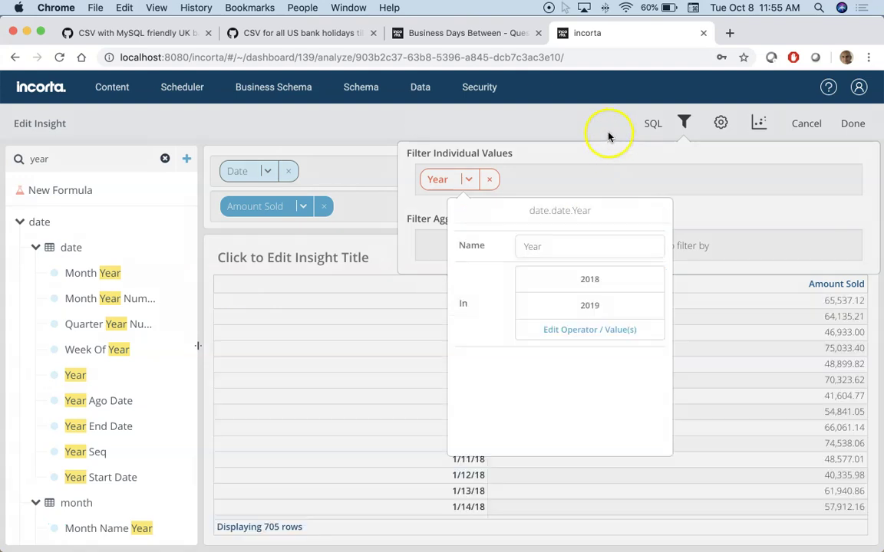
pyautogui.click(597, 119)
pyautogui.click(851, 126)
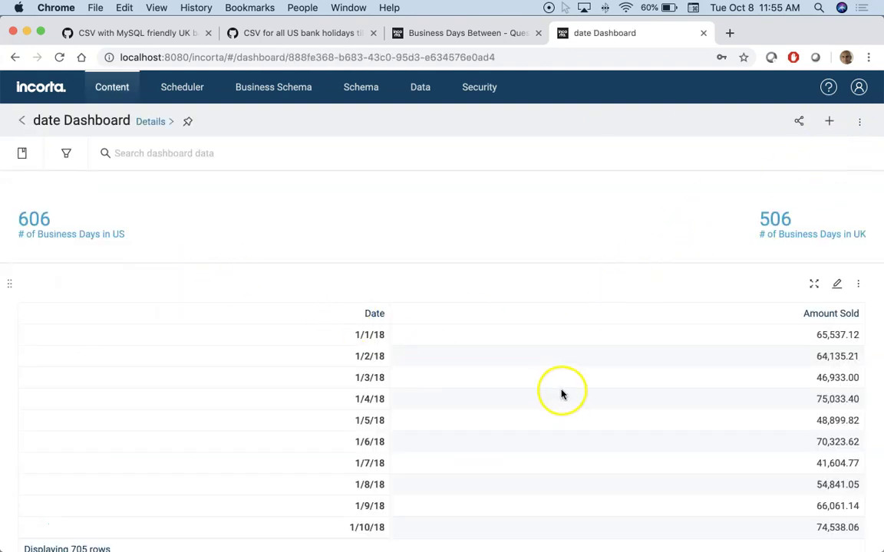
# - Filter the dashboard by uk_holiday_flag greater than 1.0
pyautogui.scroll(-1, 337, 395)
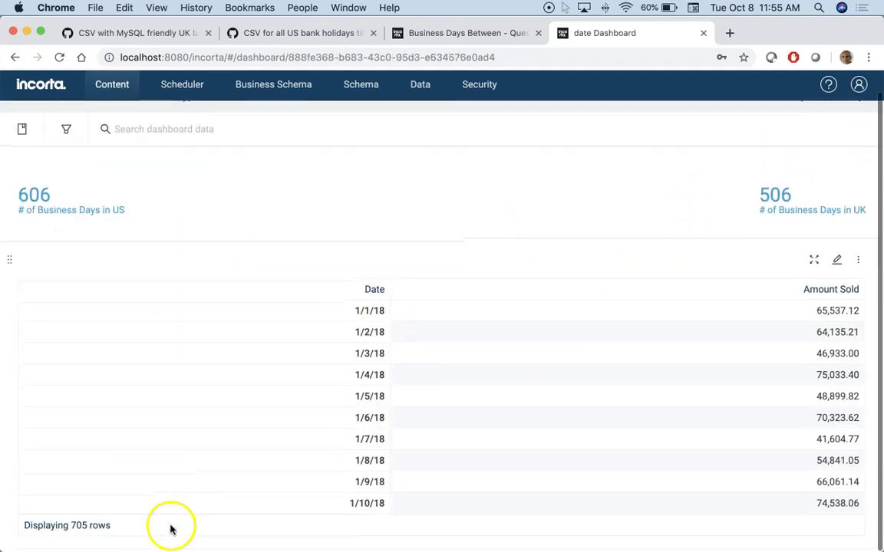
pyautogui.scroll(1, 429, 380)
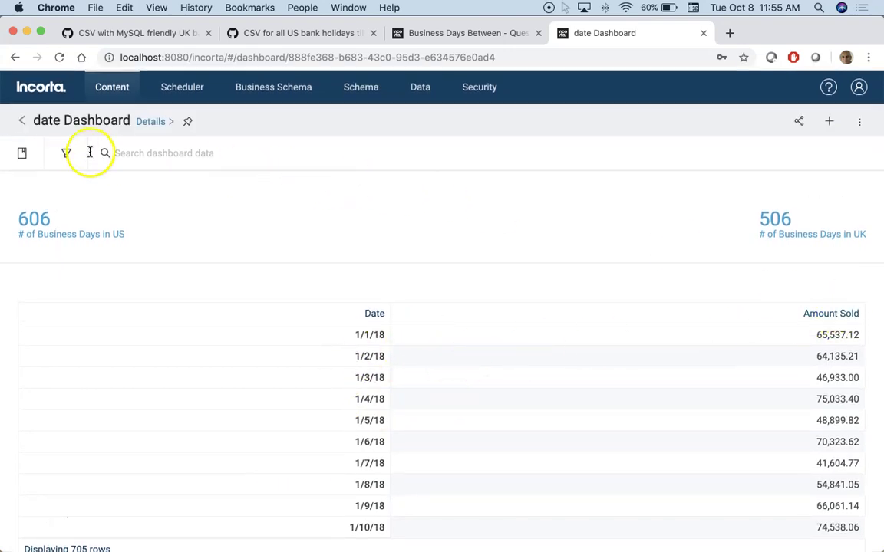
pyautogui.click(67, 155)
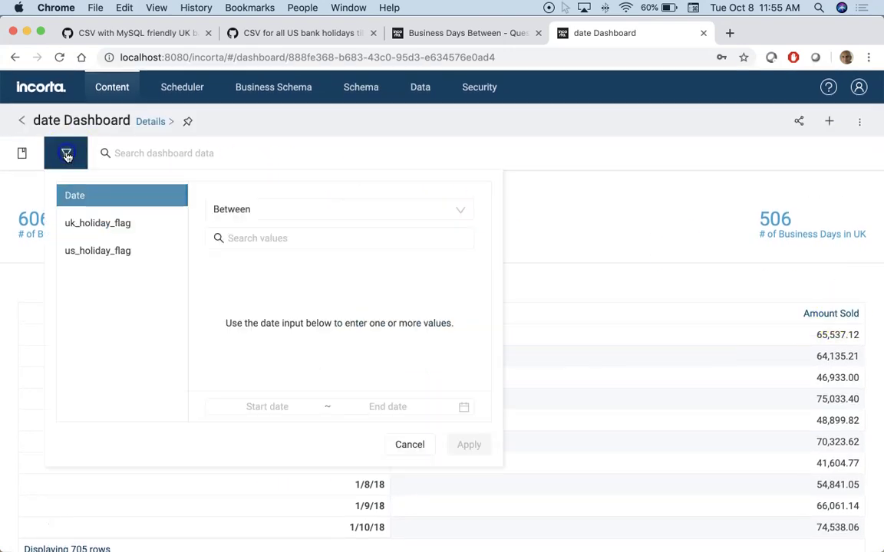
pyautogui.click(84, 225)
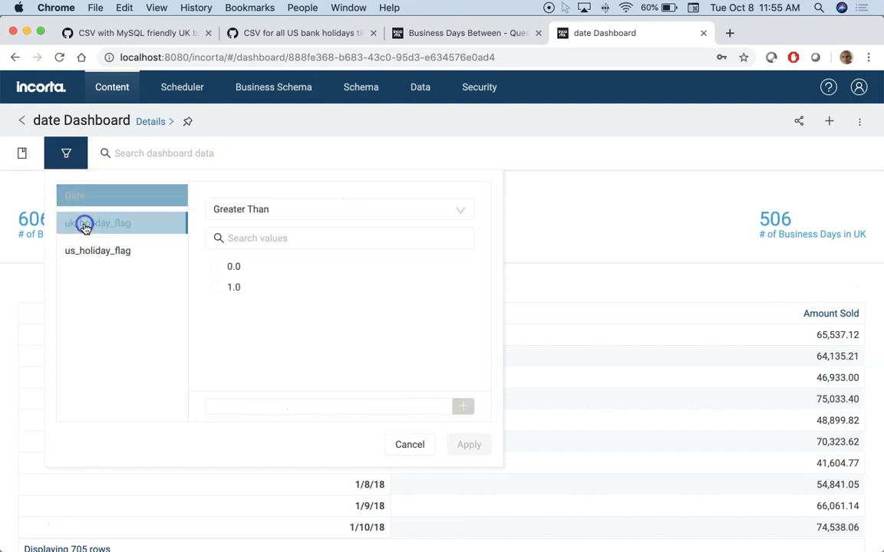
pyautogui.click(216, 289)
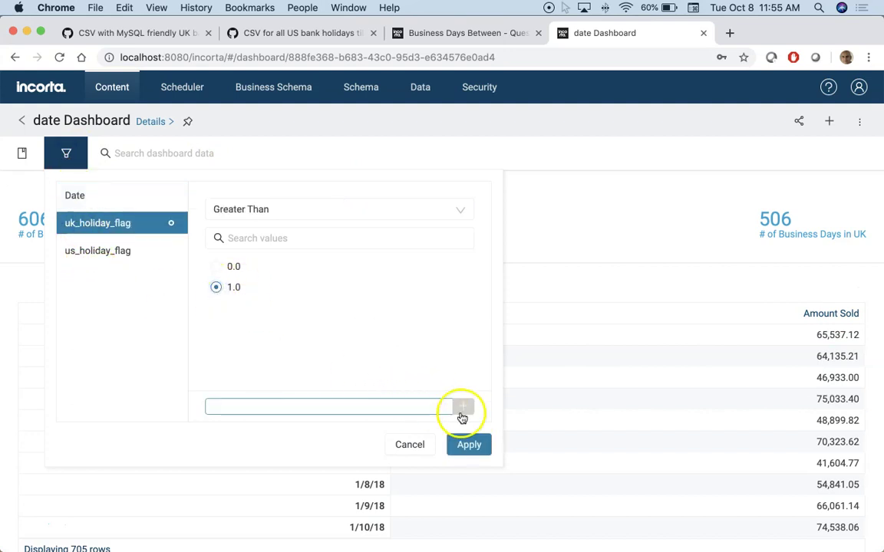
pyautogui.click(476, 450)
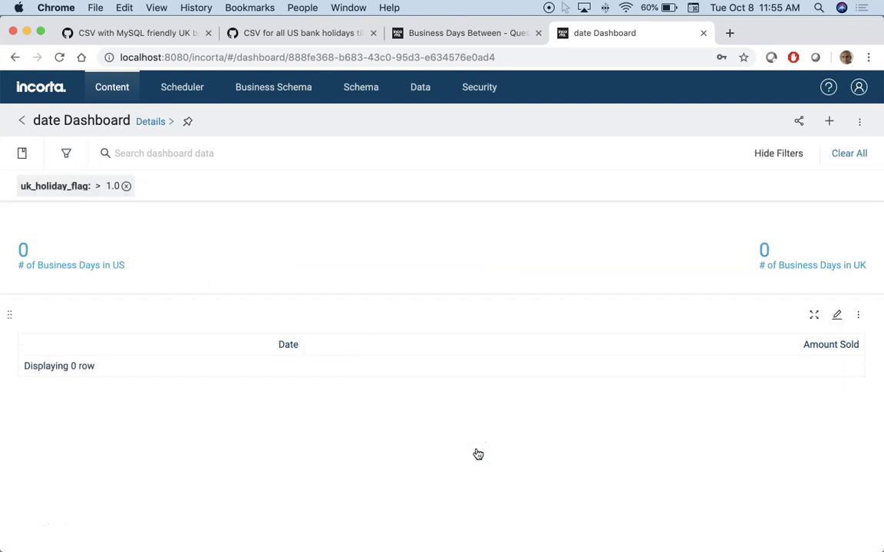
# - Change the uk_holiday_flag filter to Equals 1.0 and look through the filtered sales rows
pyautogui.click(83, 190)
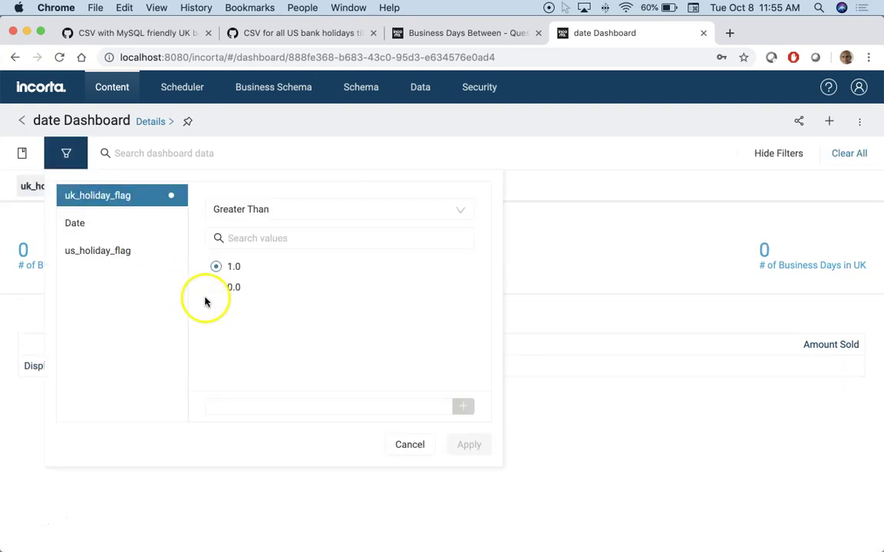
pyautogui.click(378, 209)
pyautogui.click(241, 232)
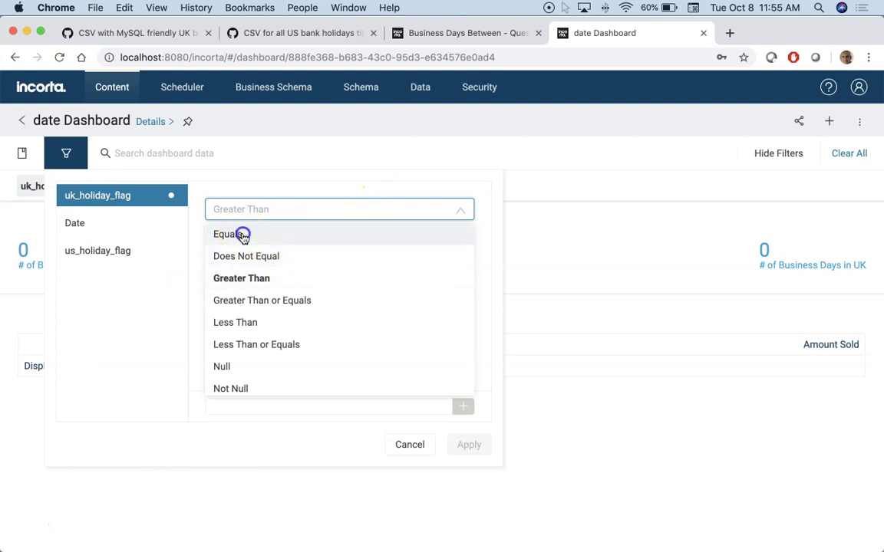
pyautogui.click(215, 267)
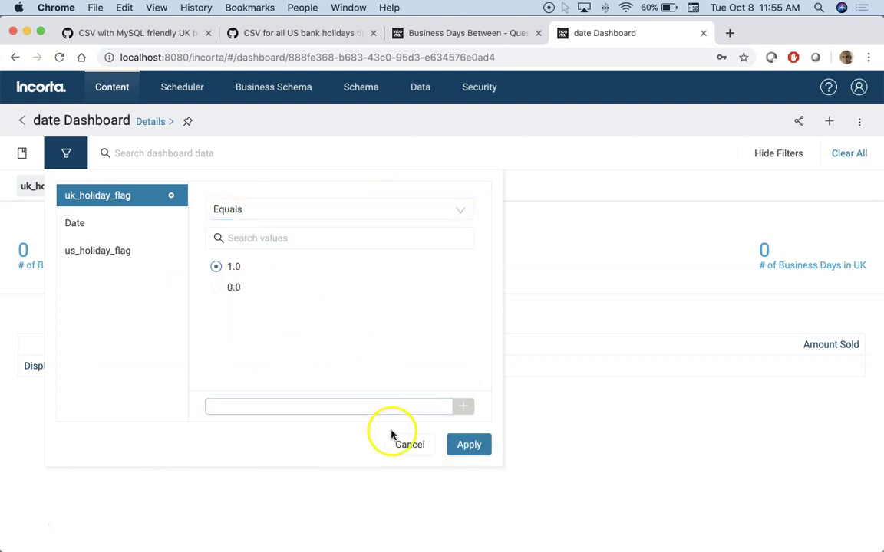
pyautogui.click(461, 447)
pyautogui.scroll(-10, 360, 384)
pyautogui.scroll(-2, 444, 263)
pyautogui.scroll(10, 521, 376)
pyautogui.scroll(2, 568, 411)
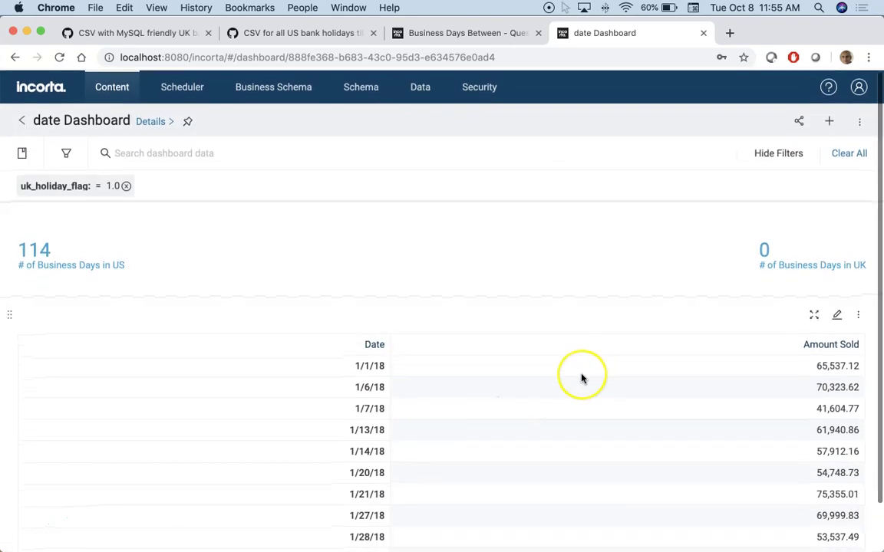